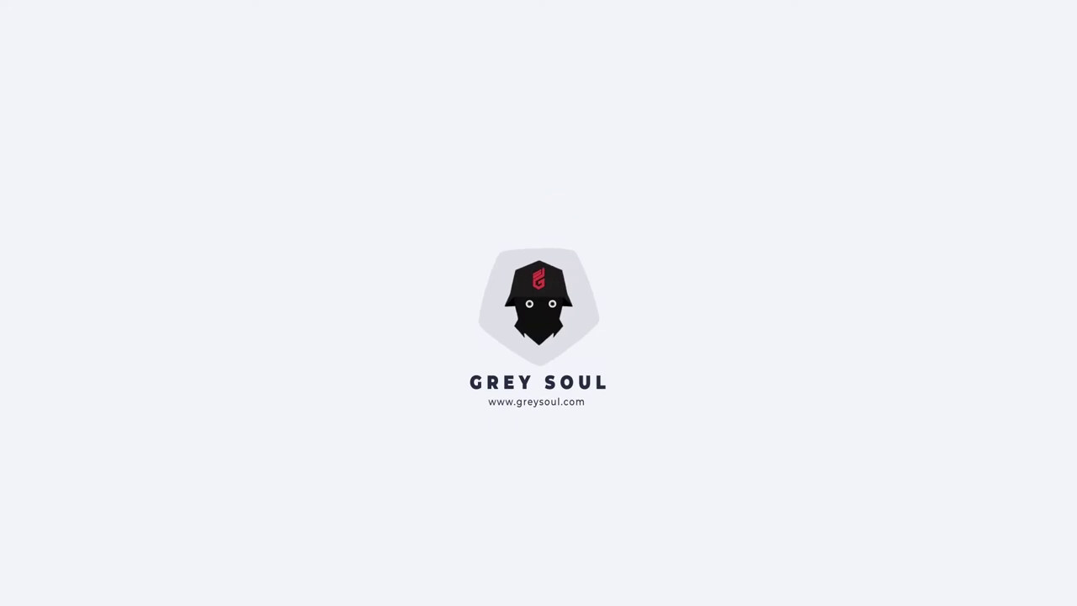
- Open the Photoshop Plugin folder containing the SkinFiner 2.0 + Crack archive
{"action": "right_click", "coordinate": [494, 130]}
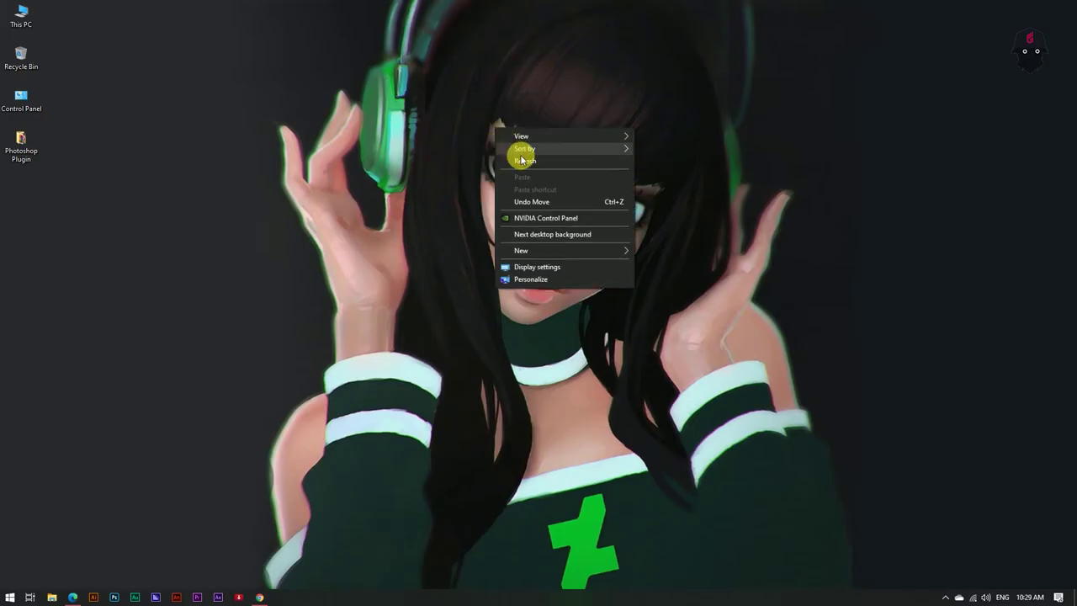
{"action": "left_click", "coordinate": [522, 160]}
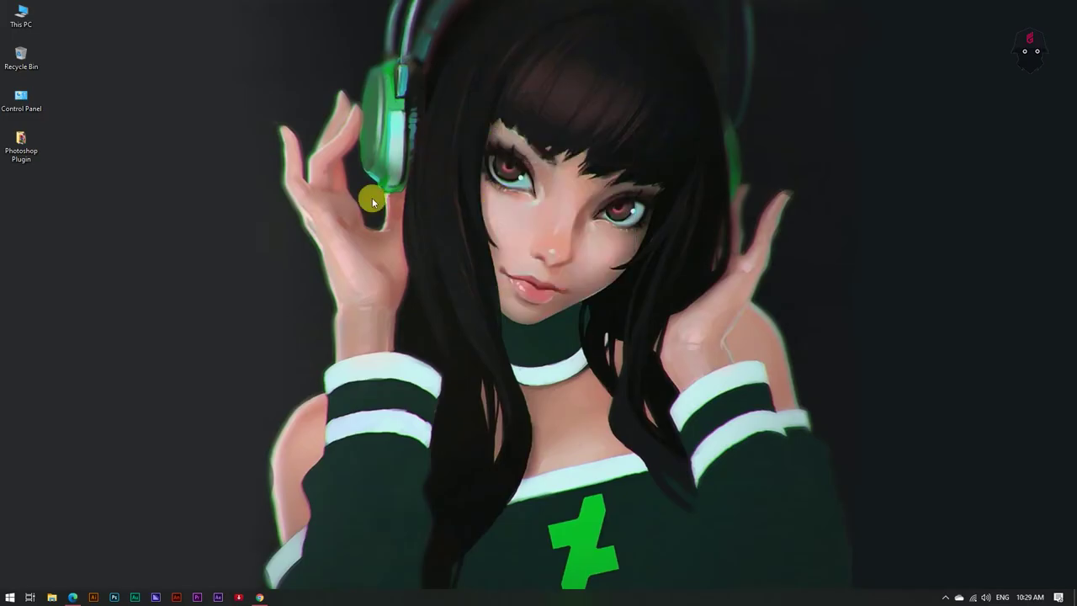
{"action": "double_click", "coordinate": [14, 151]}
{"action": "right_click", "coordinate": [229, 172]}
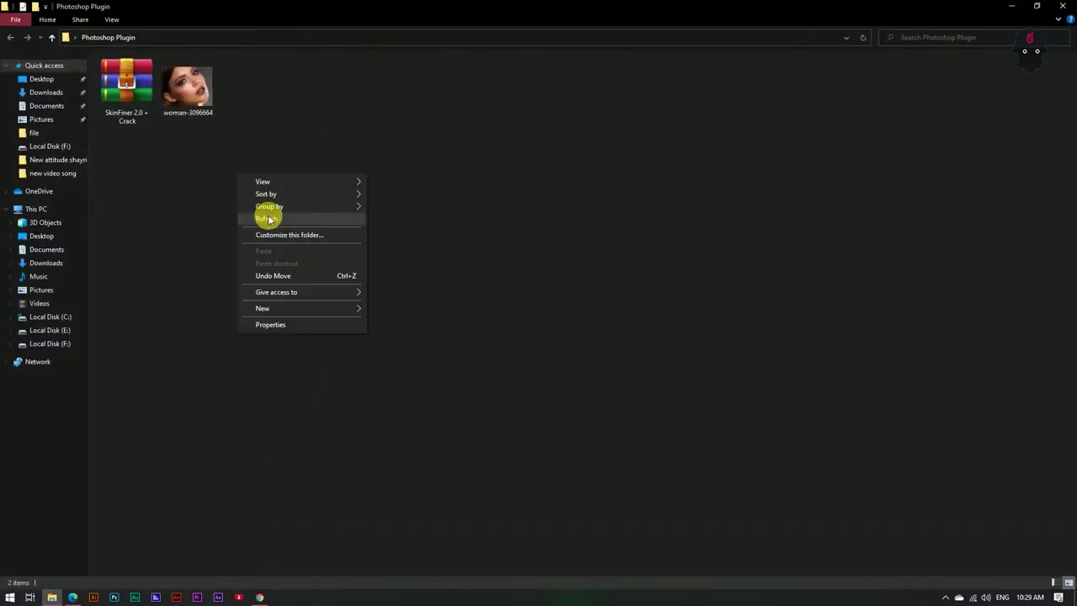
{"action": "right_click", "coordinate": [217, 168]}
{"action": "right_click", "coordinate": [242, 195]}
{"action": "left_click", "coordinate": [279, 233]}
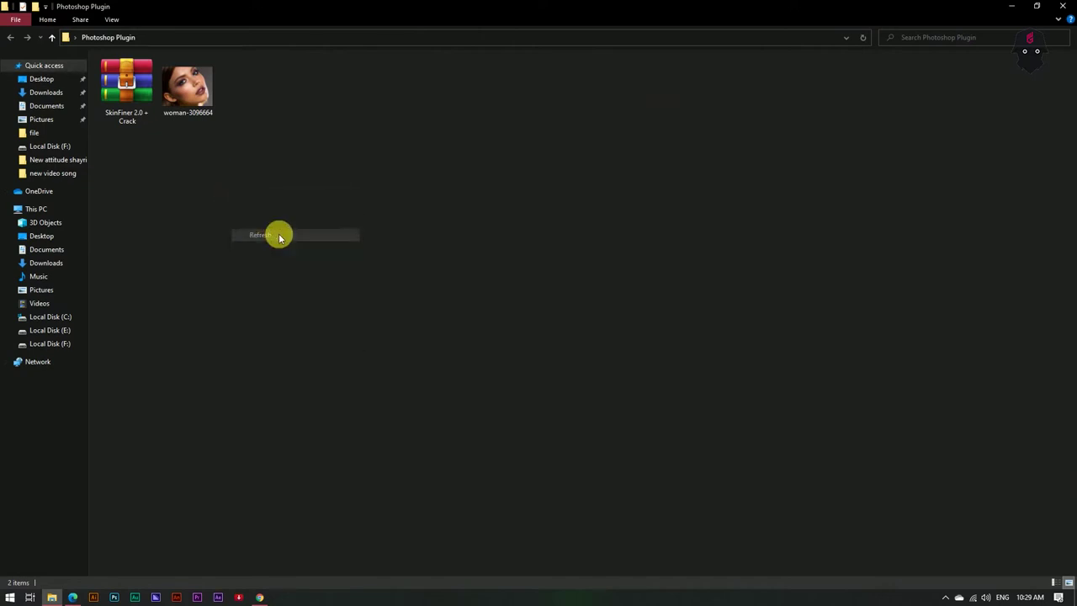
{"action": "left_click", "coordinate": [128, 124]}
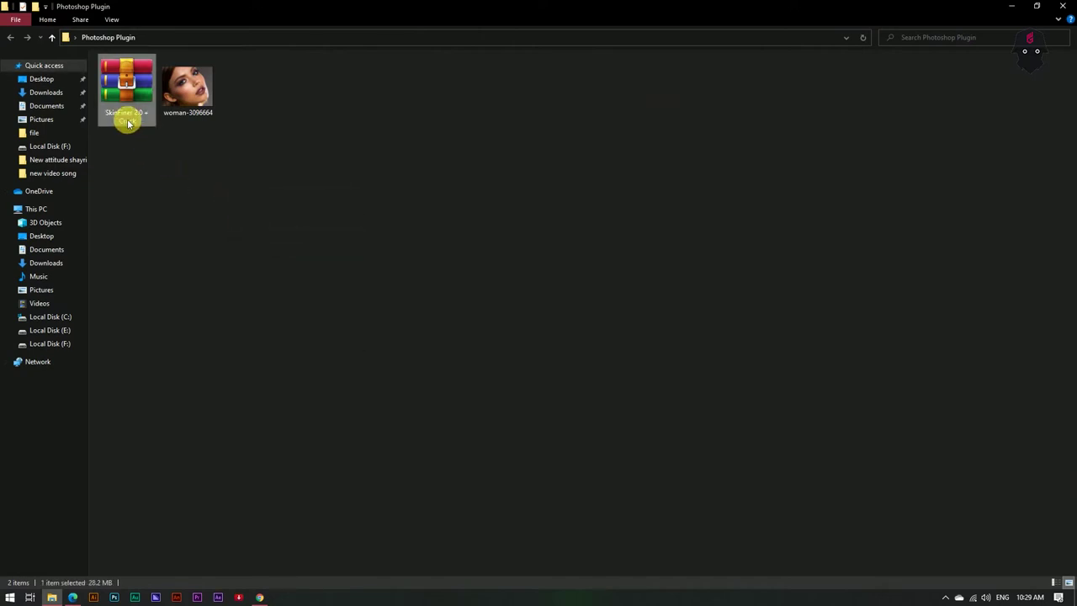
{"action": "left_click", "coordinate": [209, 239]}
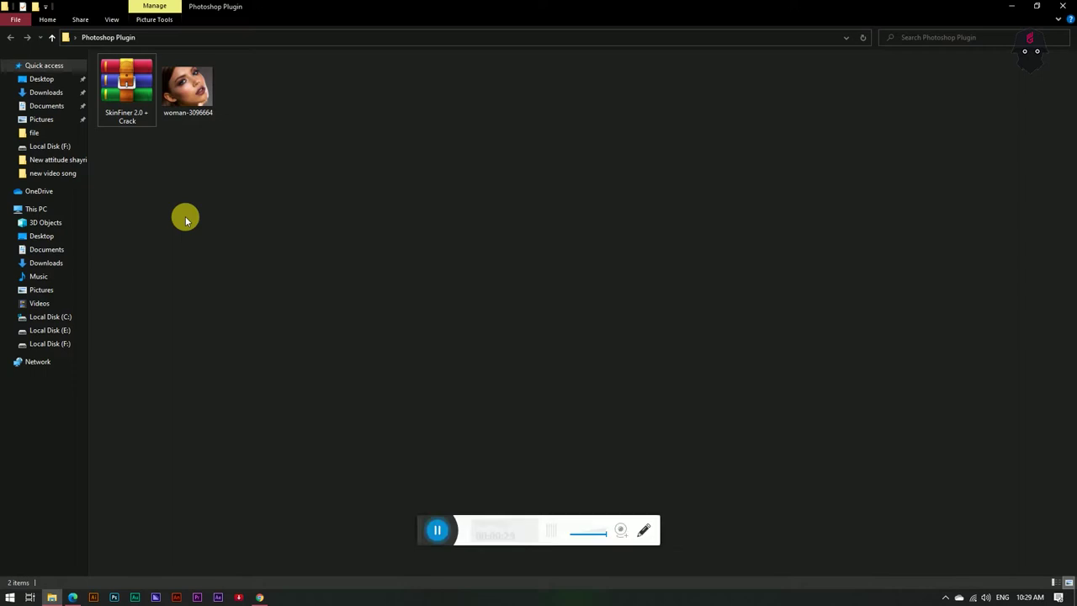
- Extract the SkinFiner 2.0 + Crack archive into its own SkinFiner 2.0 + Crack folder
{"action": "right_click", "coordinate": [185, 216]}
{"action": "left_click", "coordinate": [211, 258]}
{"action": "right_click", "coordinate": [161, 195]}
{"action": "left_click", "coordinate": [191, 241]}
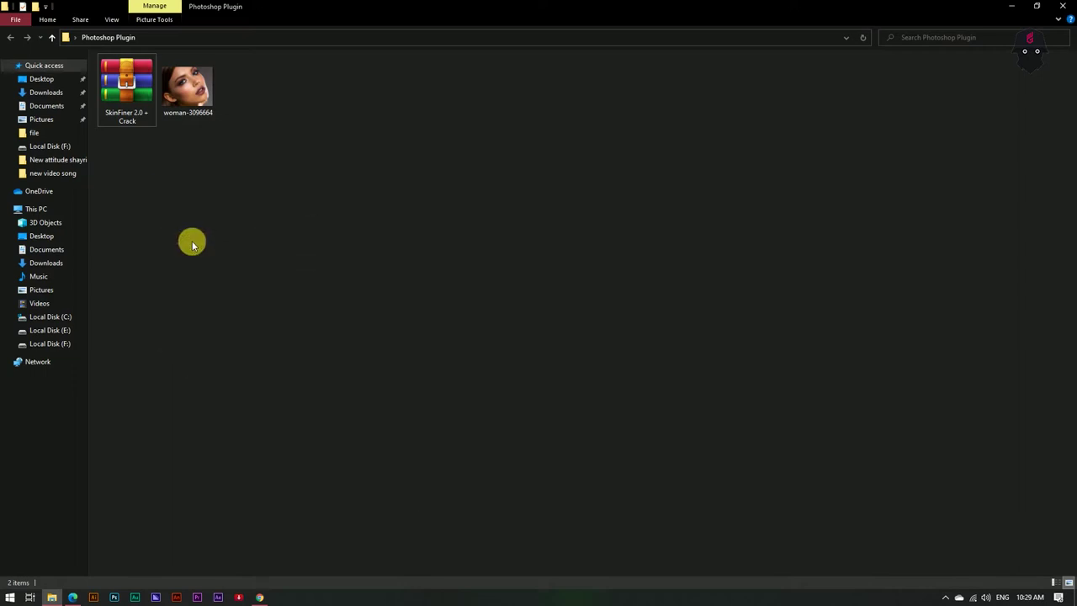
{"action": "right_click", "coordinate": [162, 178]}
{"action": "left_click", "coordinate": [193, 222]}
{"action": "right_click", "coordinate": [133, 110]}
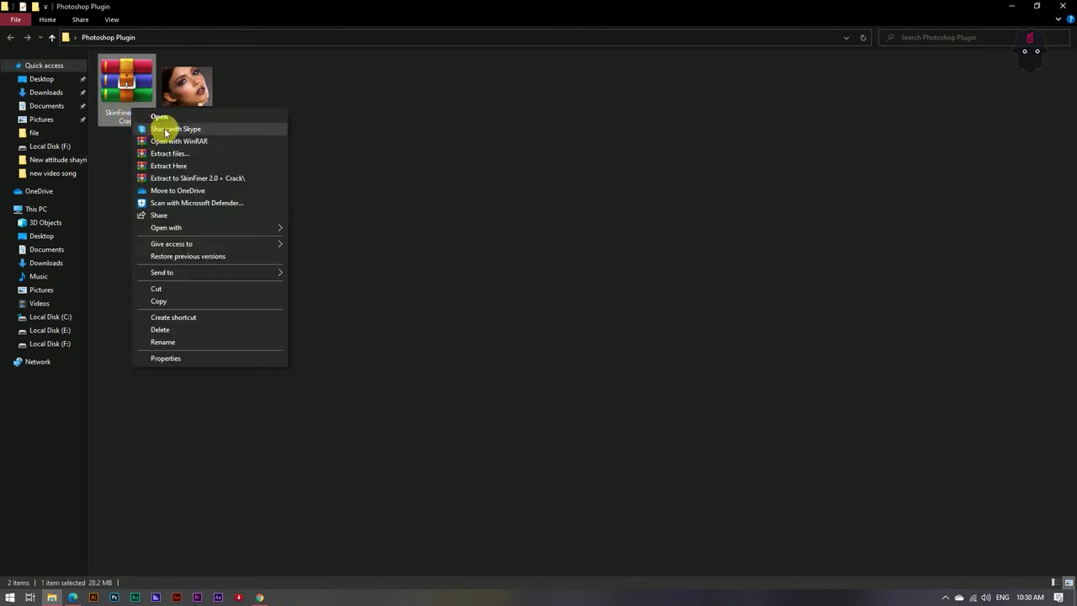
{"action": "left_click", "coordinate": [180, 178]}
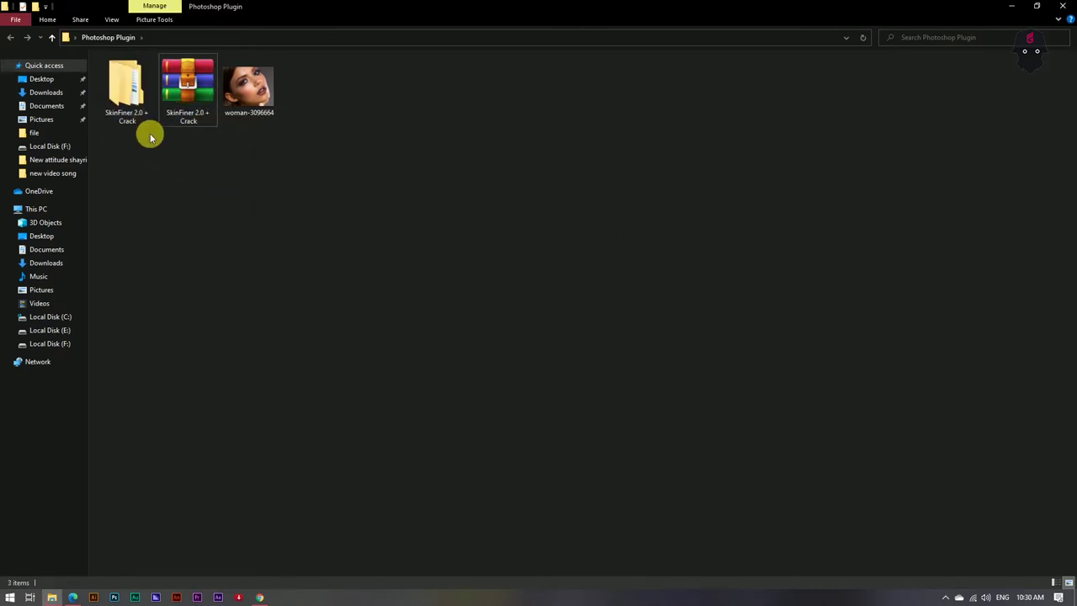
- Run skinfiner-Setup from SkinFiner 2.0 + Crack\x64, keeping English as the setup language
{"action": "double_click", "coordinate": [128, 103]}
{"action": "double_click", "coordinate": [143, 74]}
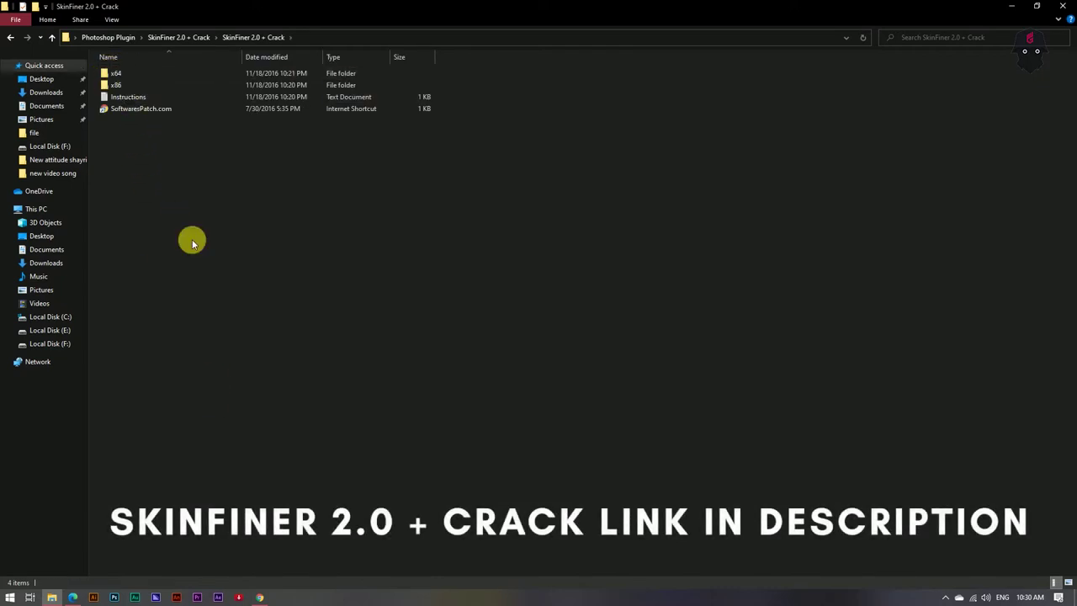
{"action": "double_click", "coordinate": [118, 73]}
{"action": "double_click", "coordinate": [133, 85]}
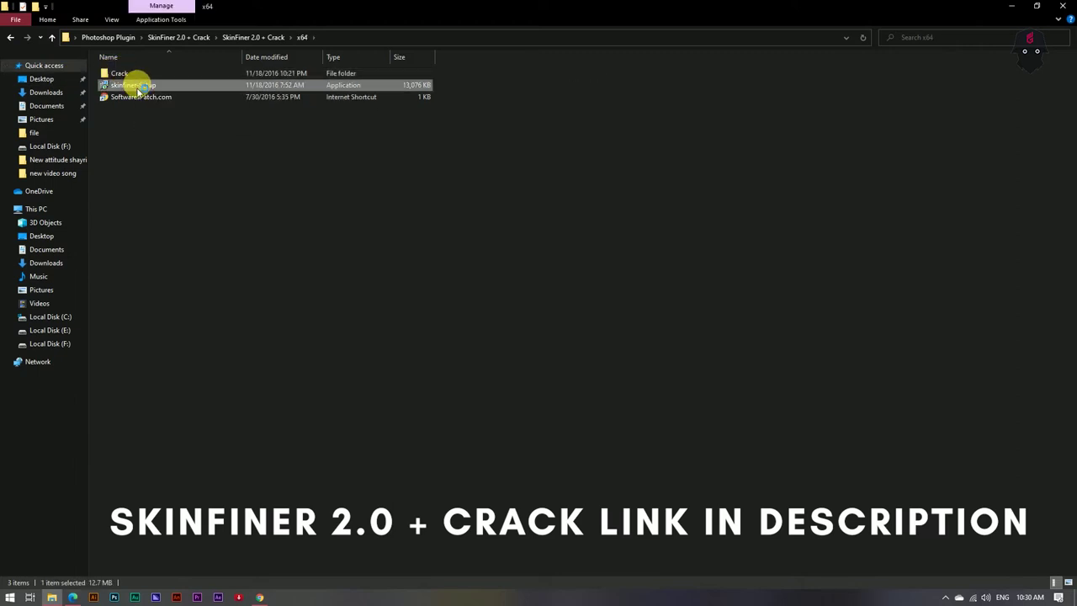
{"action": "left_click", "coordinate": [551, 325]}
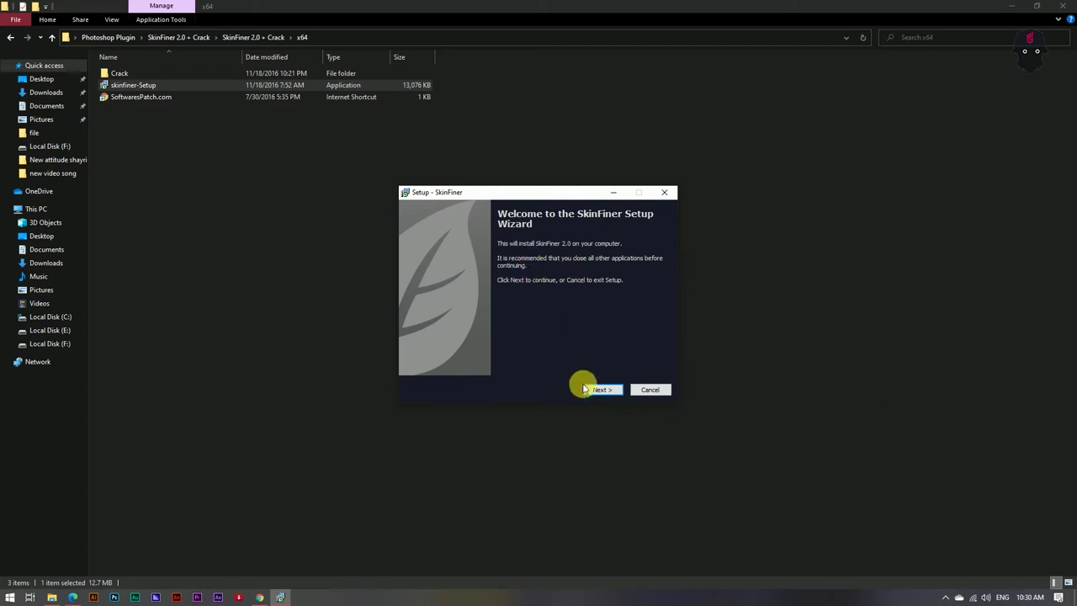
- Install SkinFiner 2.0 with the license accepted, then dismiss the activation prompt and close SkinFiner
{"action": "left_click", "coordinate": [586, 389]}
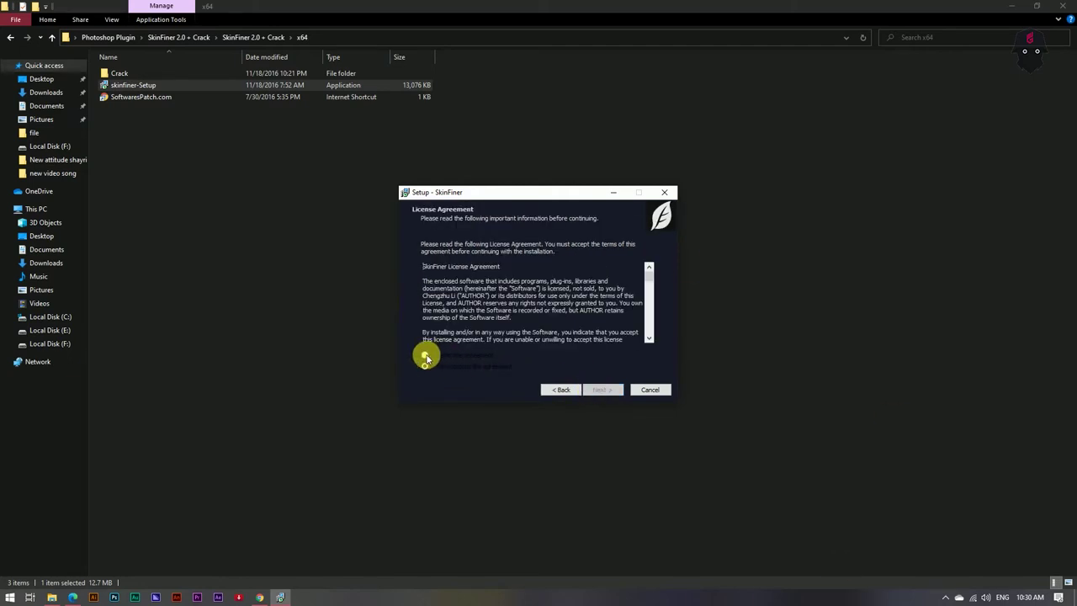
{"action": "left_click", "coordinate": [425, 355]}
{"action": "left_click", "coordinate": [605, 391]}
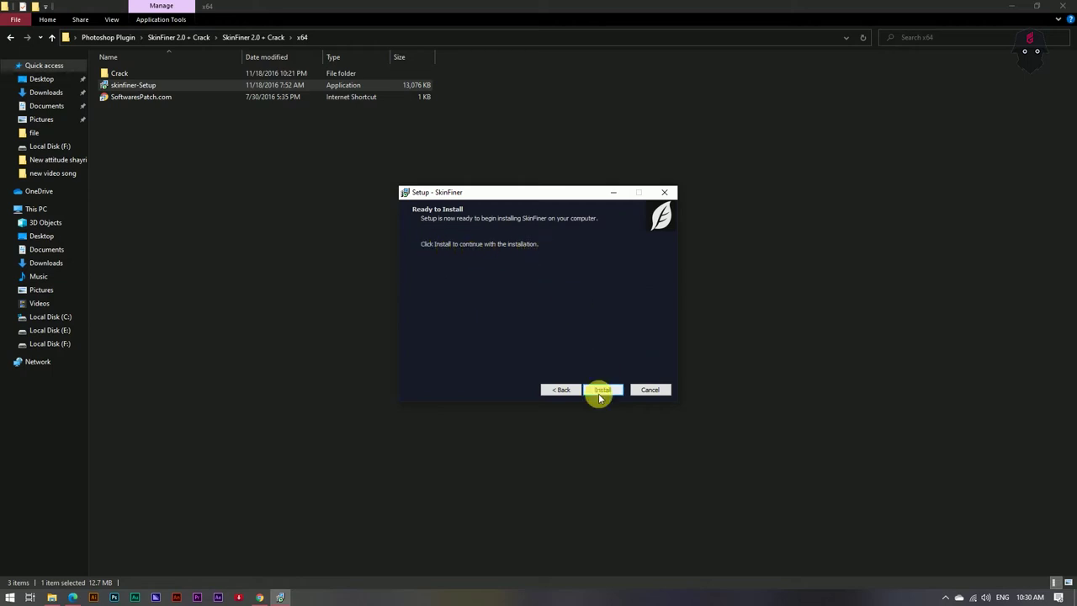
{"action": "left_click", "coordinate": [600, 392]}
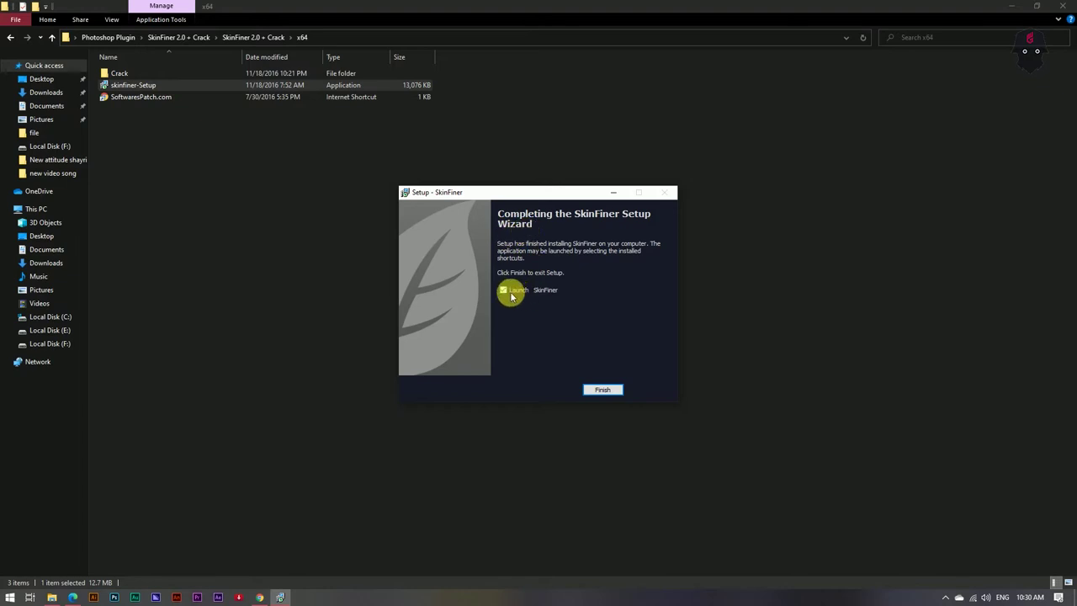
{"action": "left_click", "coordinate": [593, 392]}
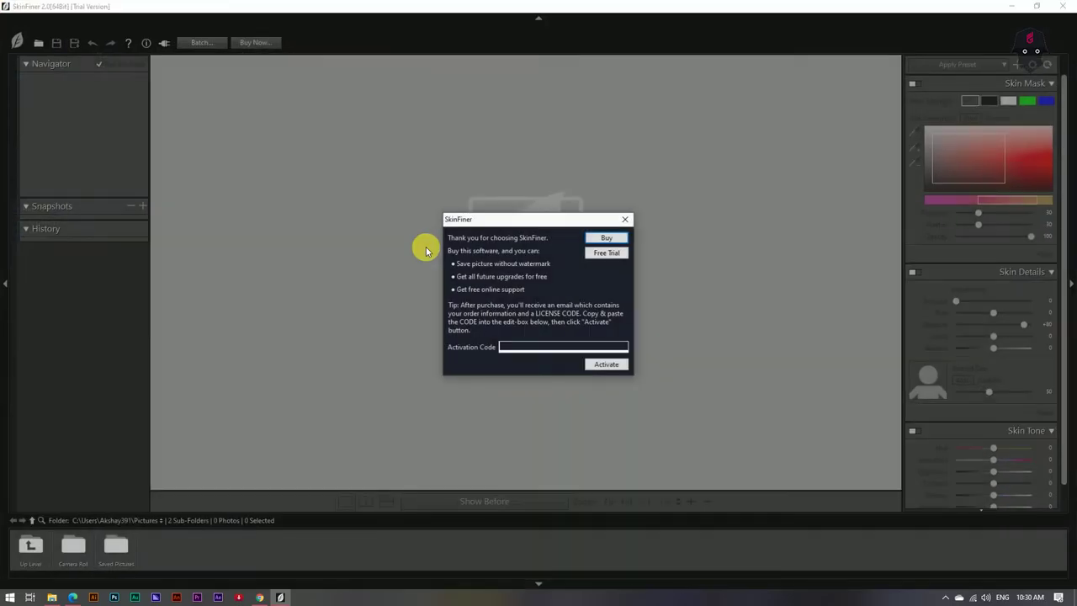
{"action": "left_click", "coordinate": [628, 220]}
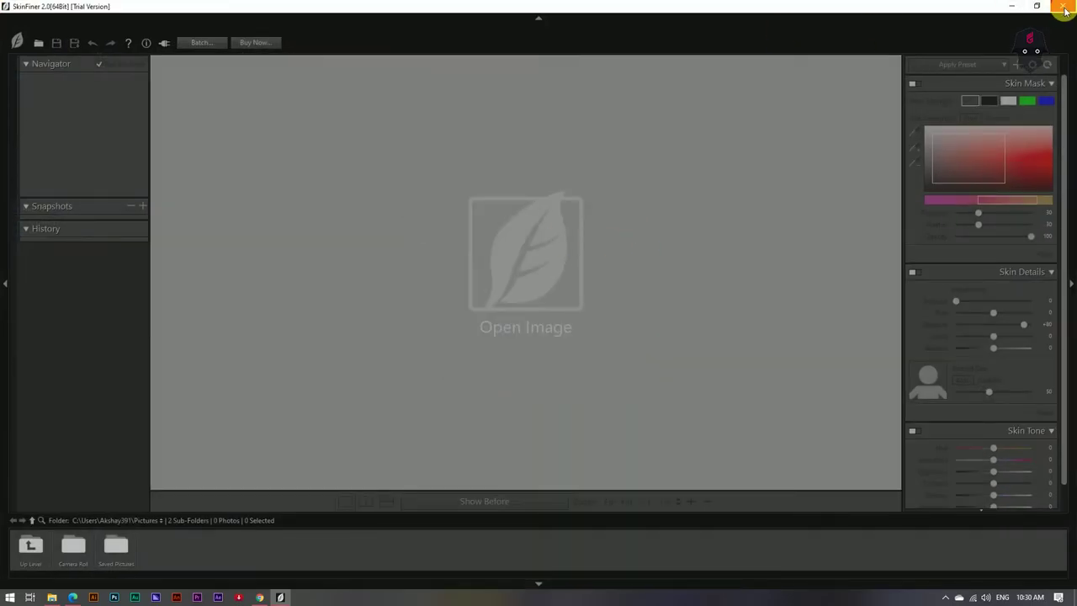
{"action": "left_click", "coordinate": [1063, 6]}
{"action": "left_click", "coordinate": [206, 221]}
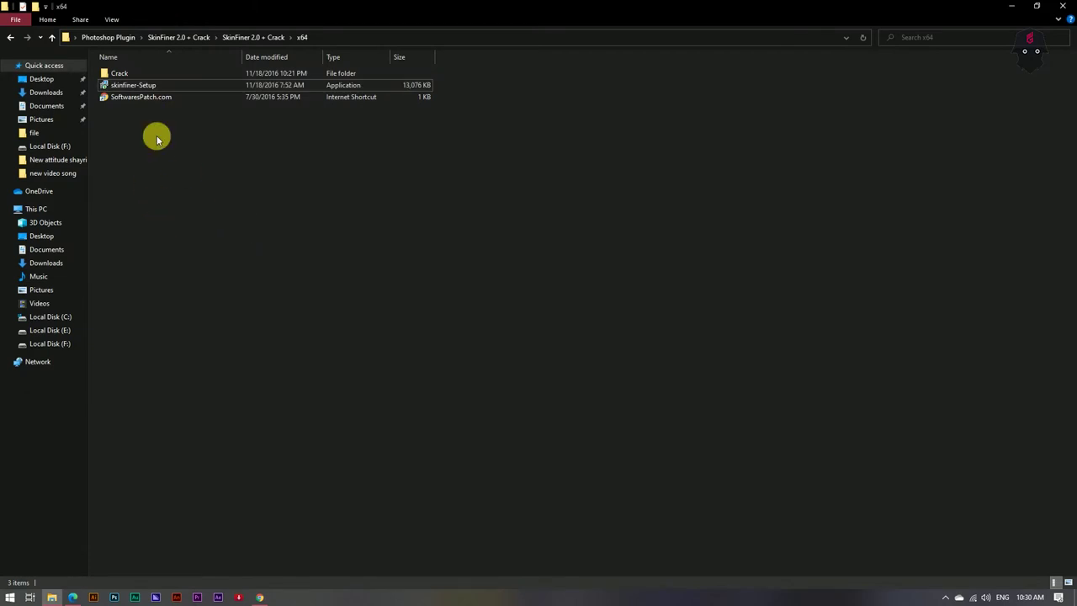
- Copy PECtrl.dll from the package's Crack folder
{"action": "left_click", "coordinate": [134, 74]}
{"action": "double_click", "coordinate": [137, 73]}
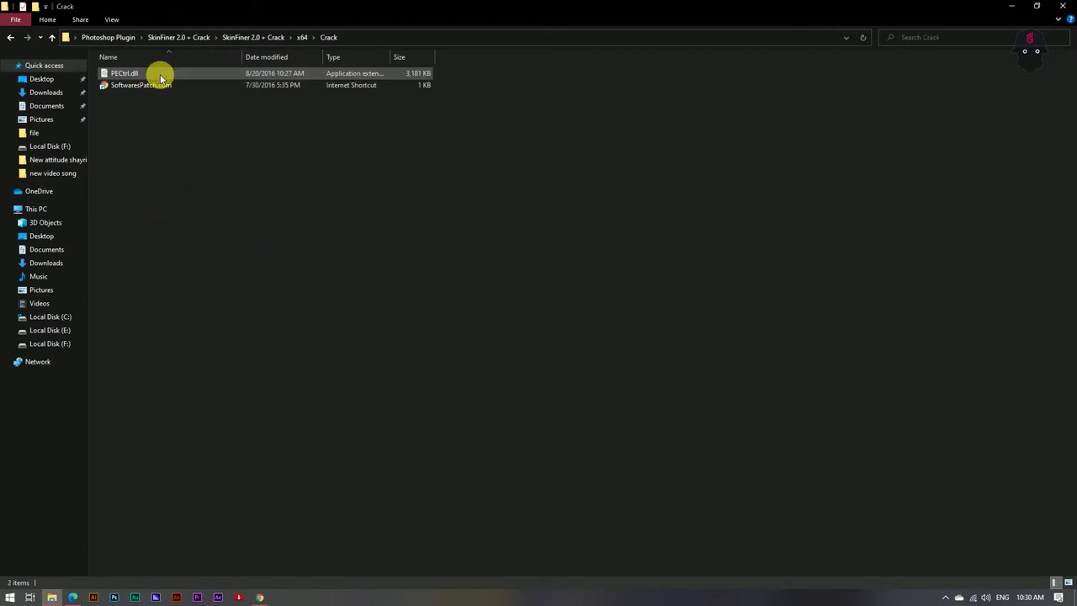
{"action": "left_click", "coordinate": [123, 74]}
{"action": "right_click", "coordinate": [126, 74]}
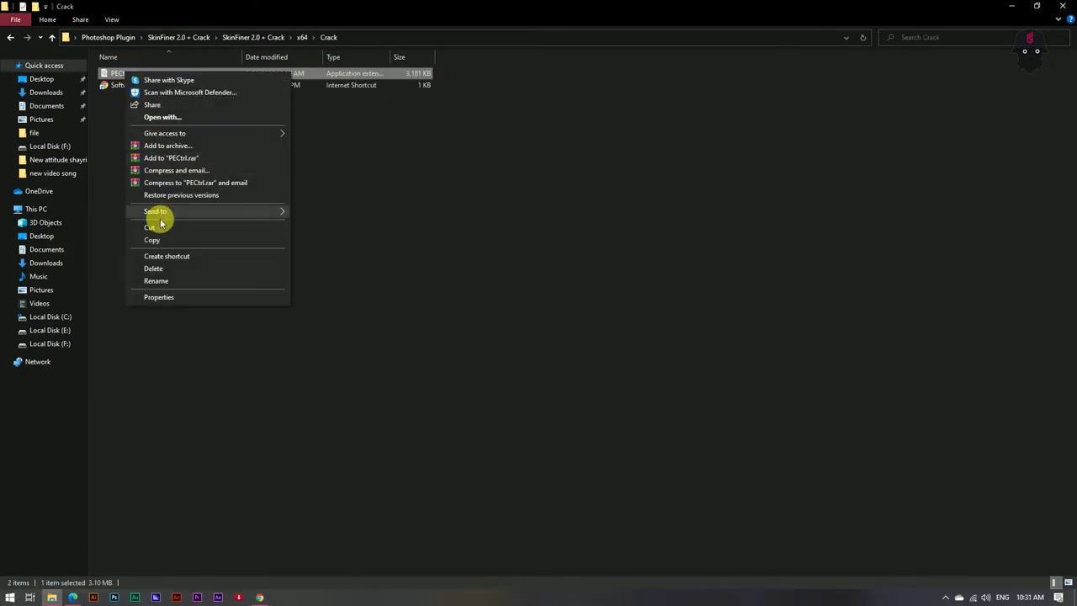
{"action": "left_click", "coordinate": [159, 239]}
{"action": "left_click", "coordinate": [151, 253]}
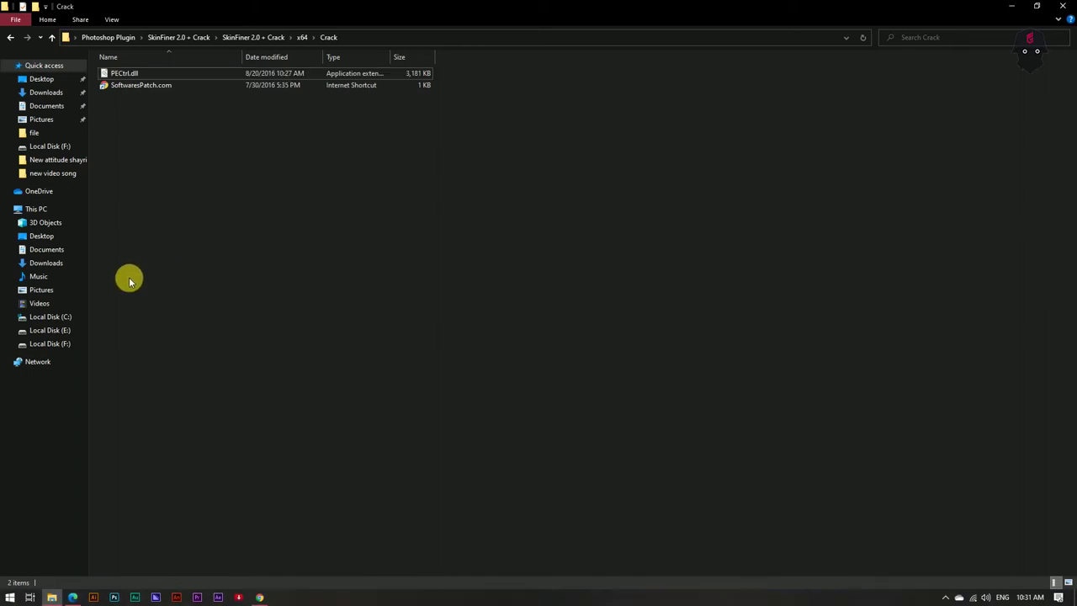
- Paste PECtrl.dll into C:\Program Files\SkinFiner, replacing the existing file with administrator permission
{"action": "left_click", "coordinate": [43, 318]}
{"action": "double_click", "coordinate": [154, 86]}
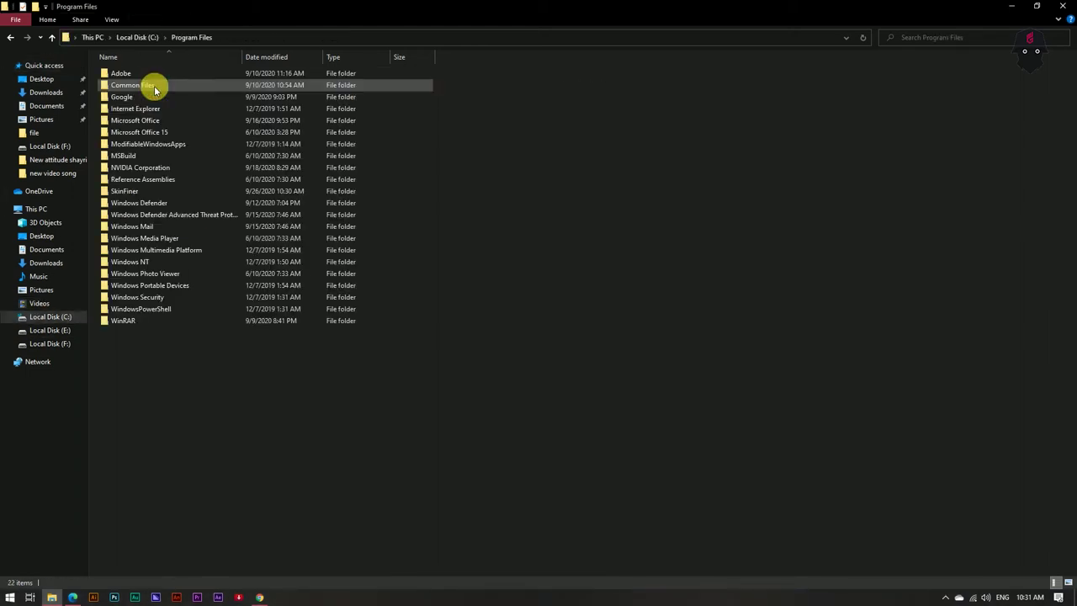
{"action": "double_click", "coordinate": [159, 194]}
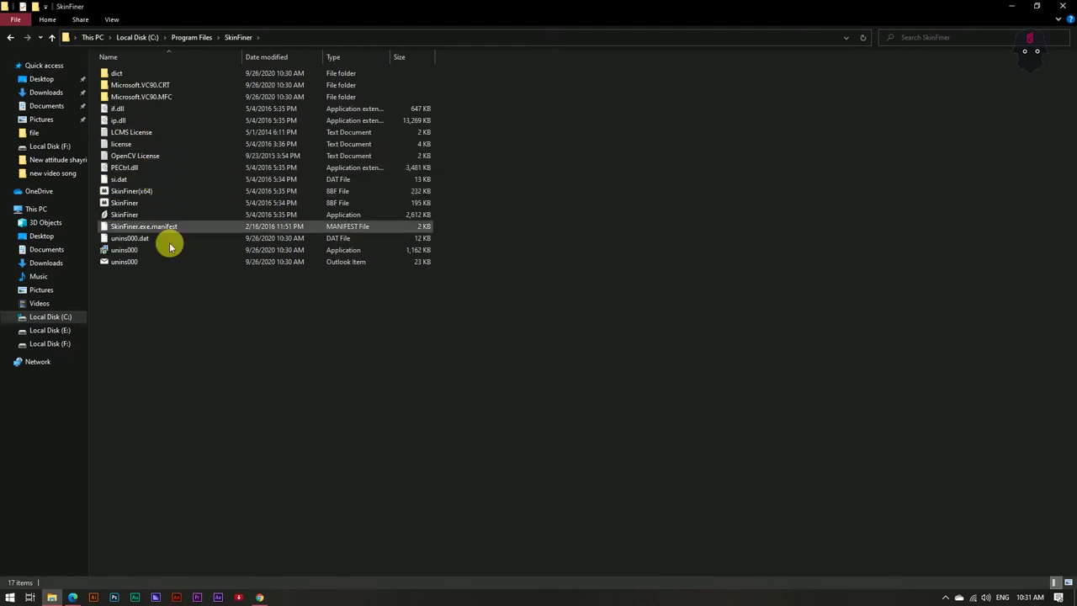
{"action": "right_click", "coordinate": [173, 303]}
{"action": "left_click", "coordinate": [210, 381]}
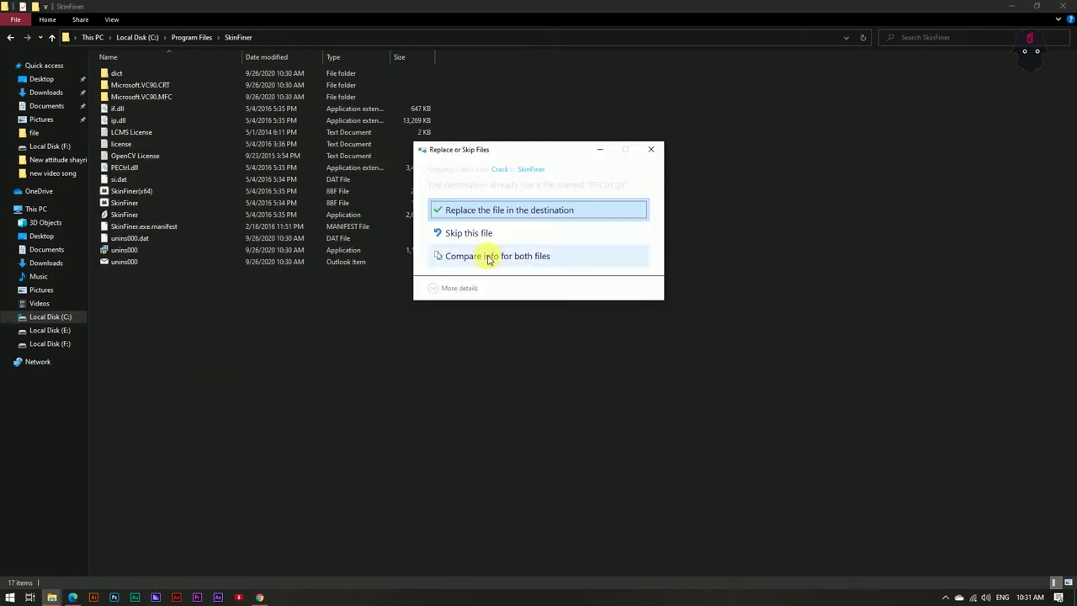
{"action": "left_click", "coordinate": [472, 210]}
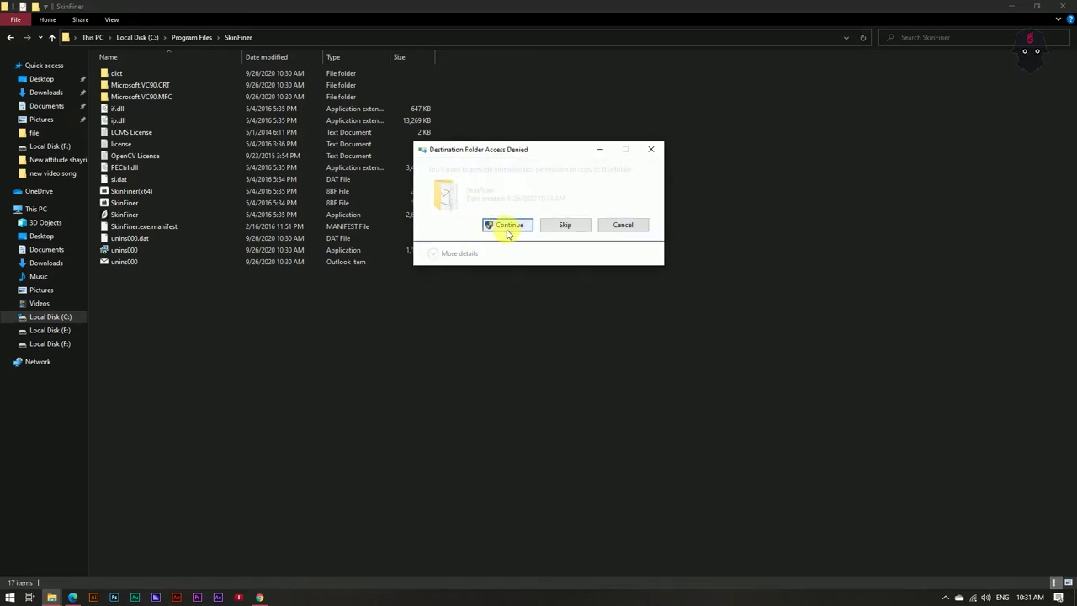
{"action": "left_click", "coordinate": [440, 223]}
- Refresh the SkinFiner folder view and close File Explorer back to the desktop
{"action": "right_click", "coordinate": [236, 355]}
{"action": "right_click", "coordinate": [256, 390]}
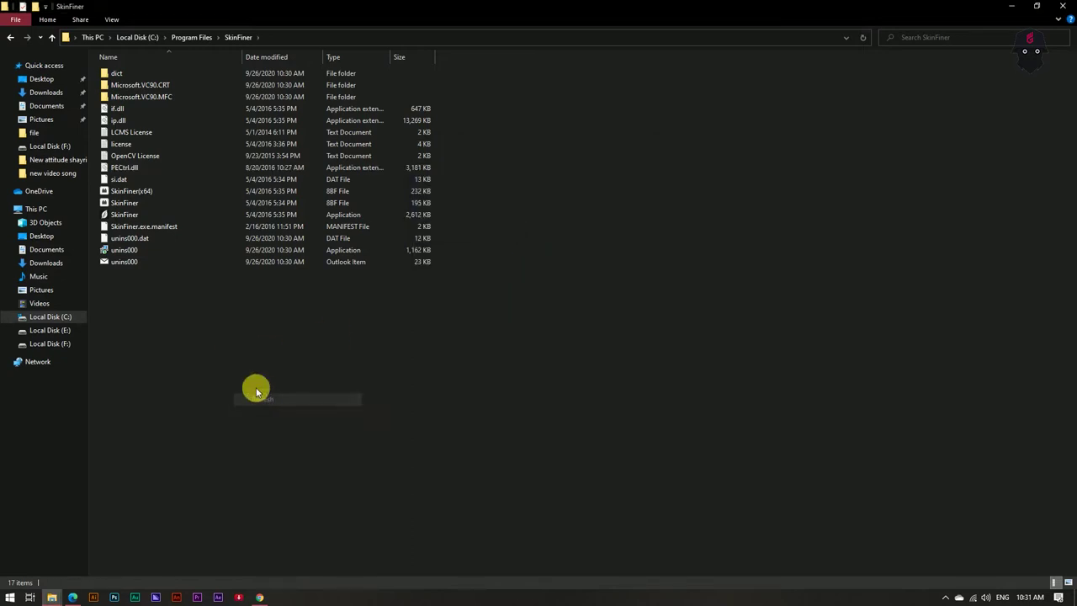
{"action": "right_click", "coordinate": [270, 410]}
{"action": "left_click", "coordinate": [312, 456]}
{"action": "right_click", "coordinate": [254, 389]}
{"action": "left_click", "coordinate": [281, 430]}
{"action": "right_click", "coordinate": [246, 384]}
{"action": "right_click", "coordinate": [249, 387]}
{"action": "left_click", "coordinate": [278, 429]}
{"action": "left_click", "coordinate": [1062, 7]}
{"action": "right_click", "coordinate": [520, 145]}
{"action": "left_click", "coordinate": [578, 182]}
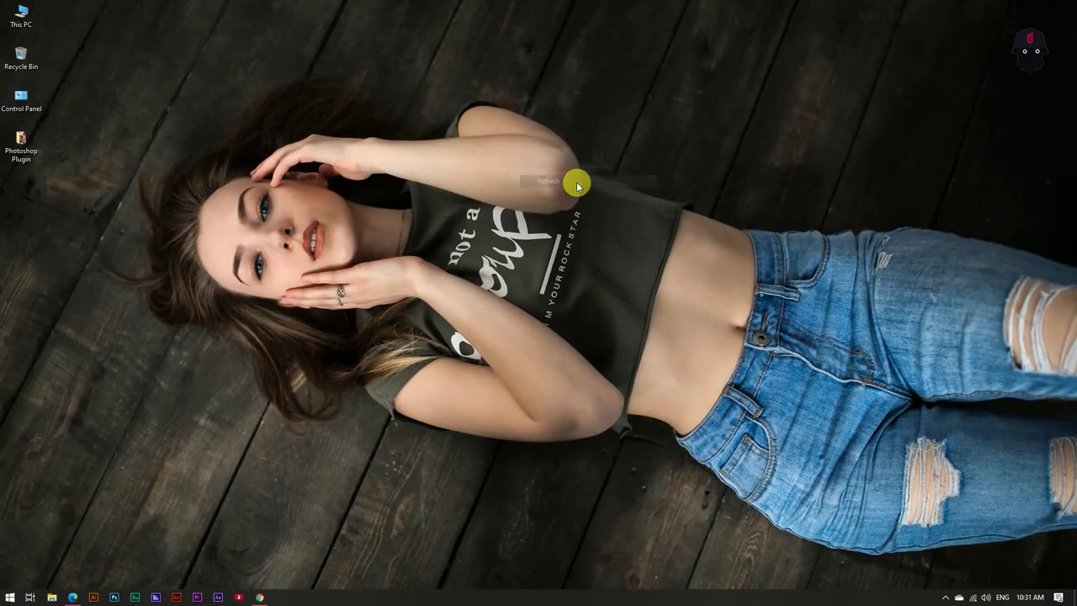
- Launch Photoshop and wait for it to load
{"action": "left_click", "coordinate": [115, 593]}
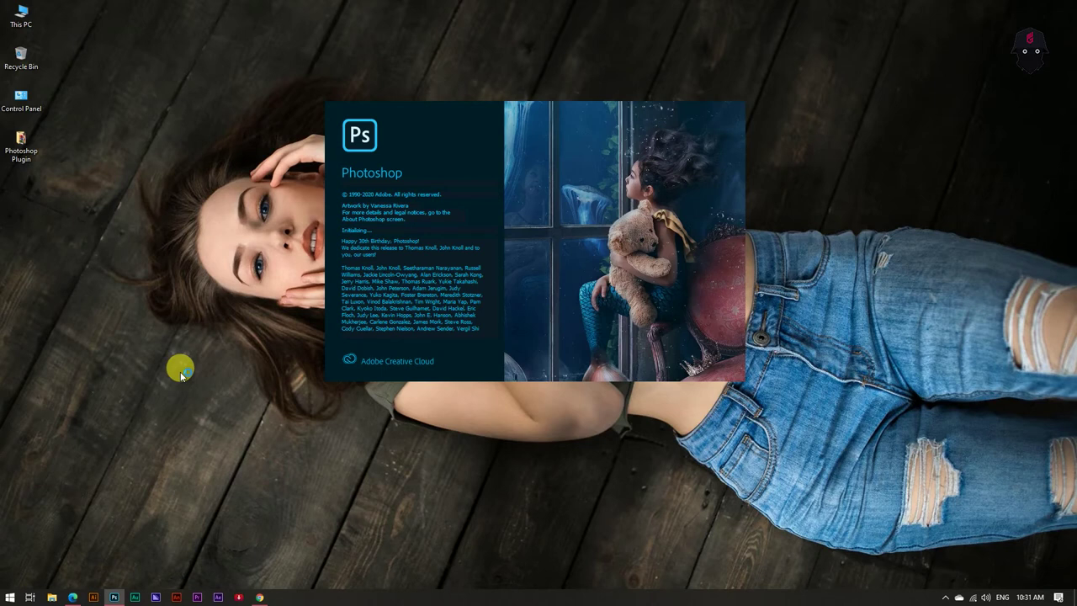
{"action": "right_click", "coordinate": [125, 293]}
{"action": "left_click", "coordinate": [150, 328]}
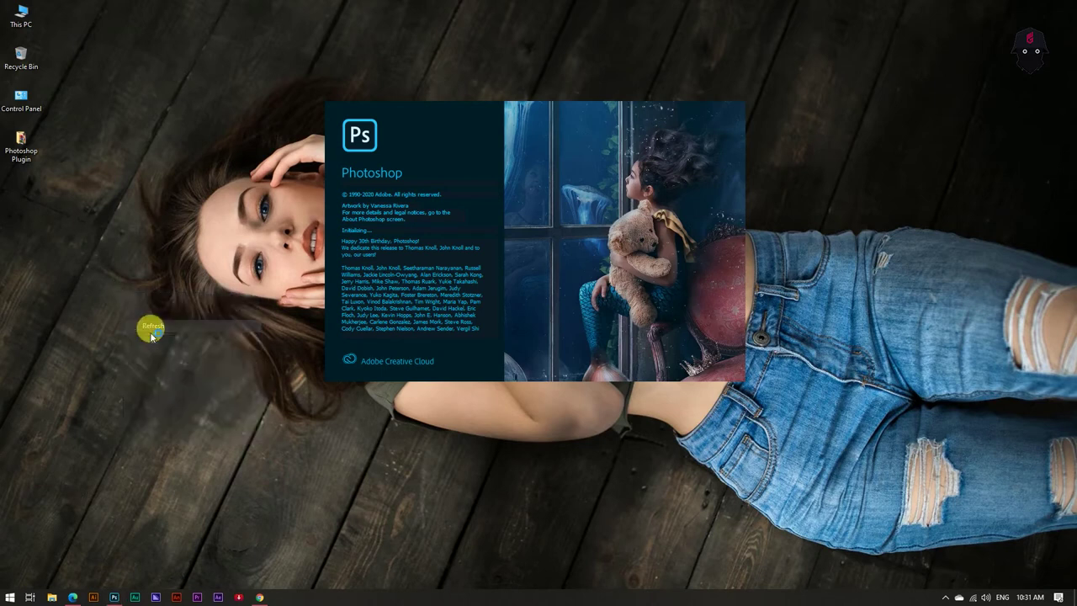
{"action": "right_click", "coordinate": [150, 327]}
{"action": "left_click", "coordinate": [168, 362]}
{"action": "right_click", "coordinate": [152, 331]}
{"action": "left_click", "coordinate": [173, 362]}
{"action": "right_click", "coordinate": [152, 333]}
{"action": "left_click", "coordinate": [183, 364]}
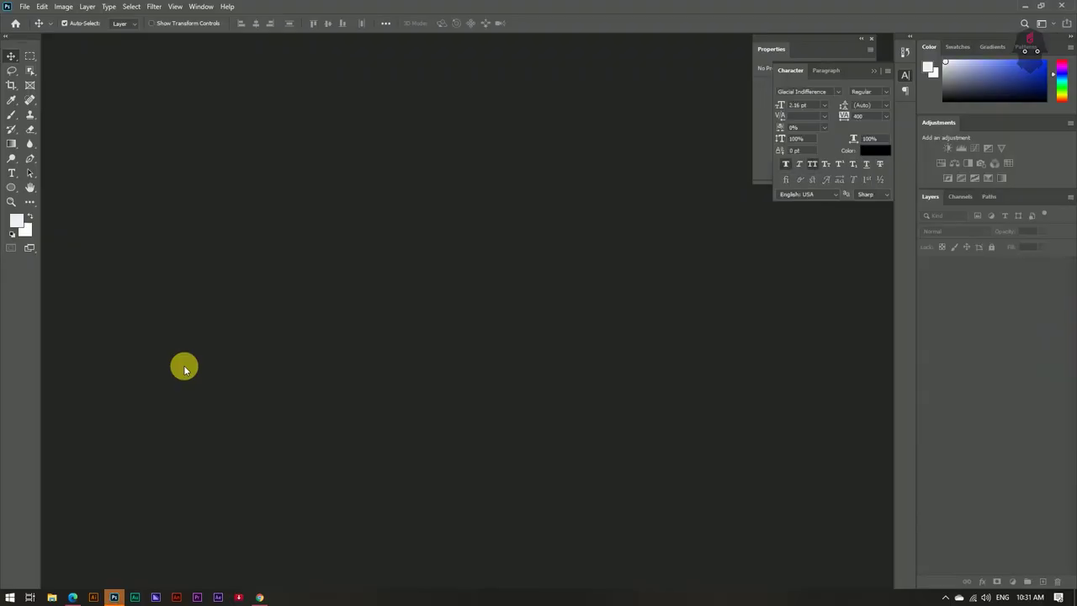
- Create a new white 1920×1080 px, 300 ppi document, Untitled-1
{"action": "left_click", "coordinate": [25, 6]}
{"action": "left_click", "coordinate": [32, 24]}
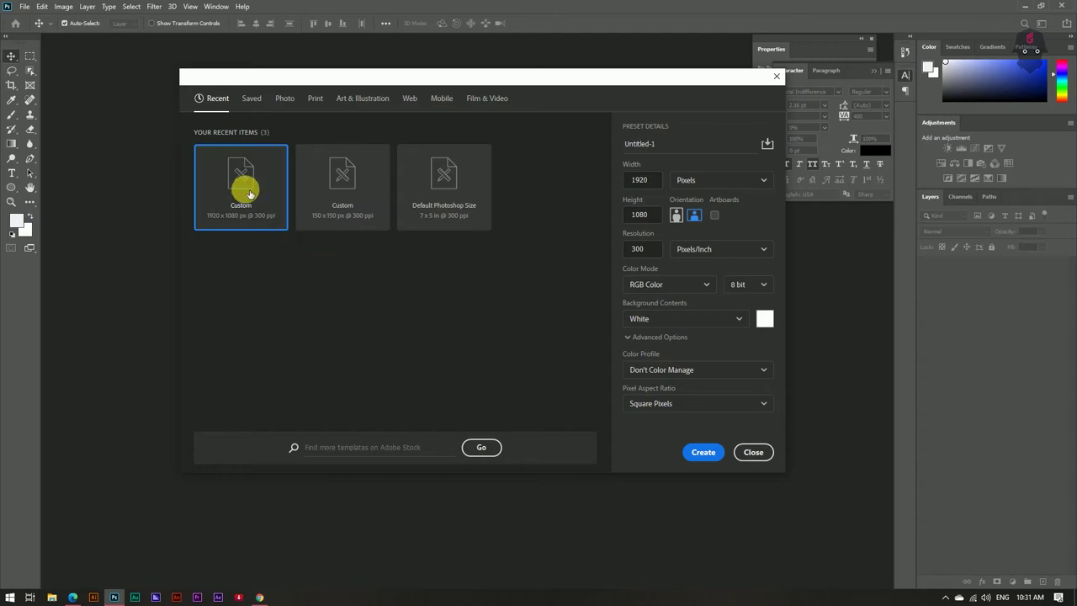
{"action": "left_click", "coordinate": [640, 218]}
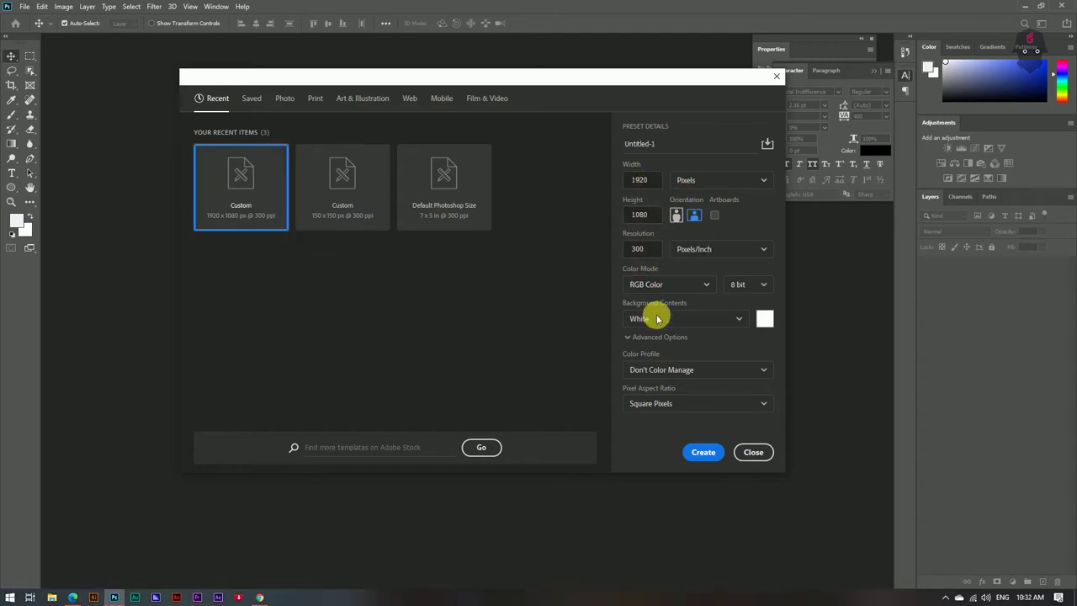
{"action": "left_click", "coordinate": [704, 452]}
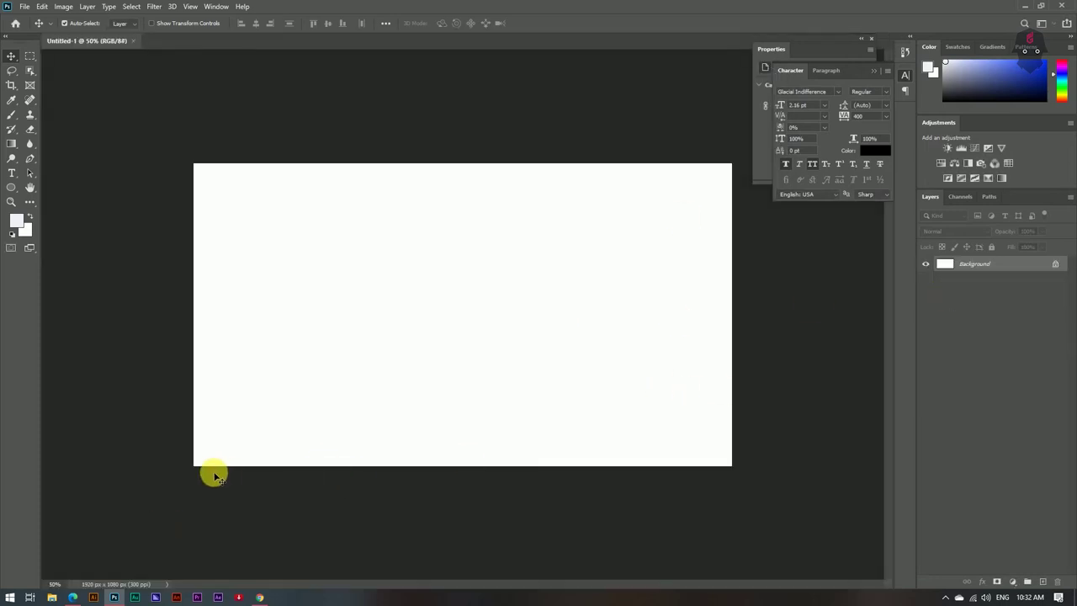
{"action": "left_click", "coordinate": [1024, 6]}
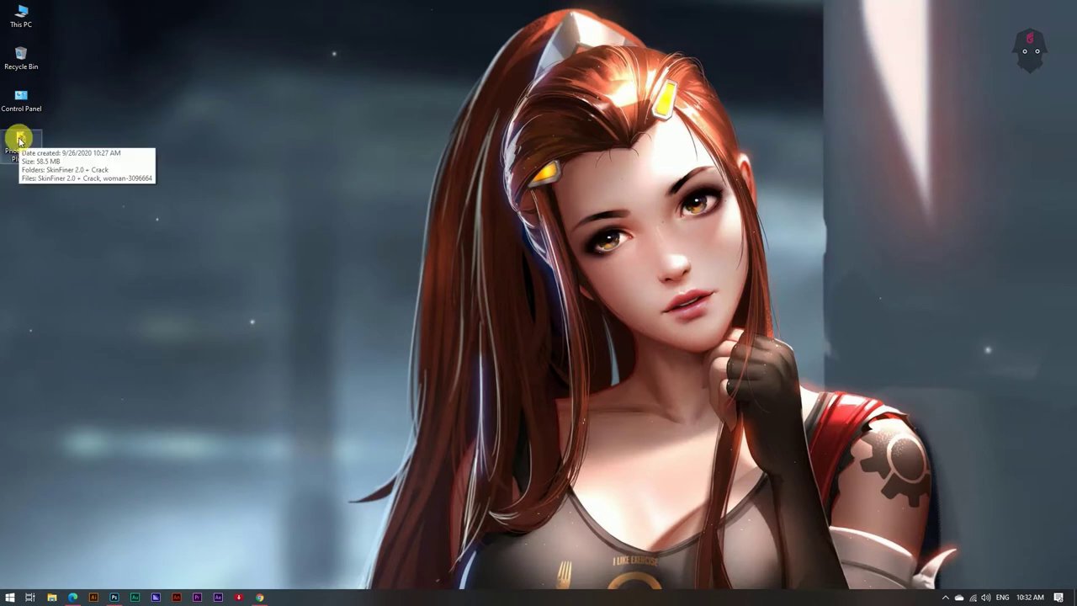
- Drag woman-3096664 from the Photoshop Plugin folder onto the Untitled-1 canvas
{"action": "right_click", "coordinate": [128, 241]}
{"action": "left_click", "coordinate": [159, 274]}
{"action": "double_click", "coordinate": [22, 145]}
{"action": "left_click", "coordinate": [231, 100]}
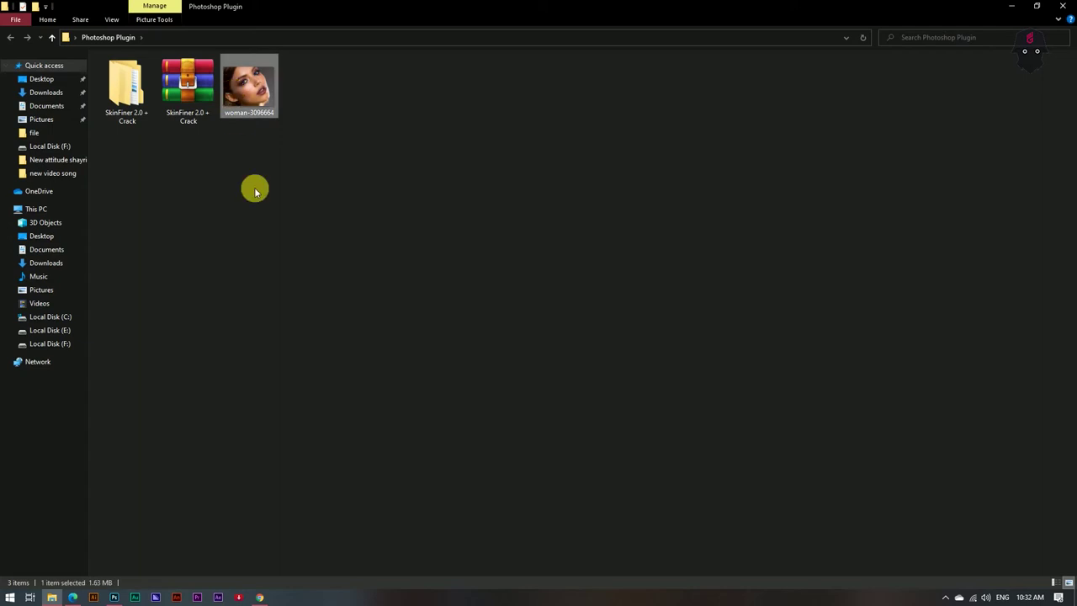
{"action": "left_click_drag", "start_coordinate": [251, 101], "coordinate": [269, 444]}
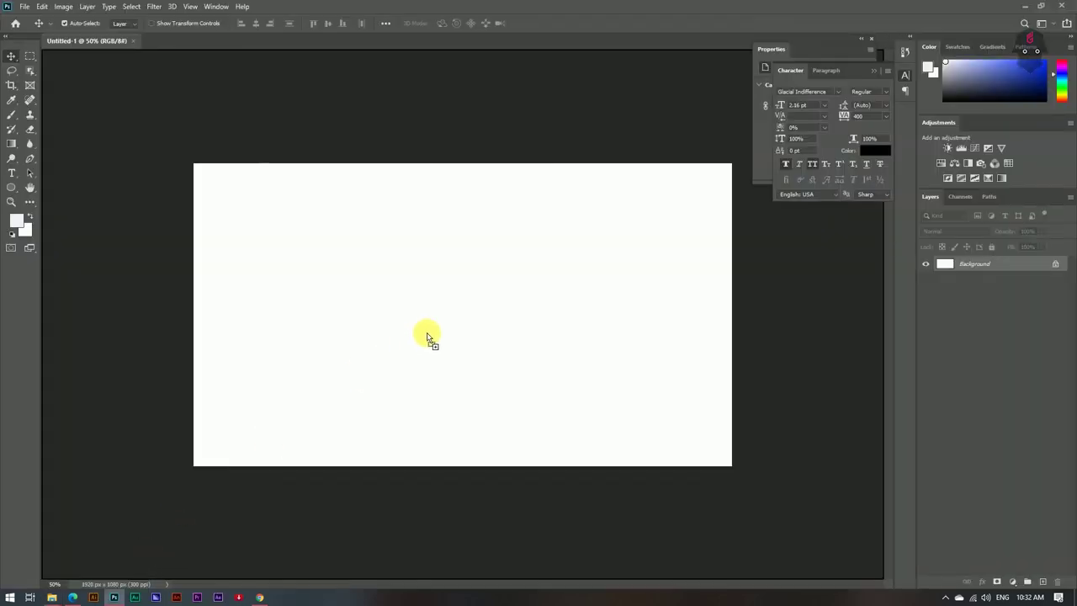
{"action": "left_click_drag", "start_coordinate": [269, 444], "coordinate": [428, 334]}
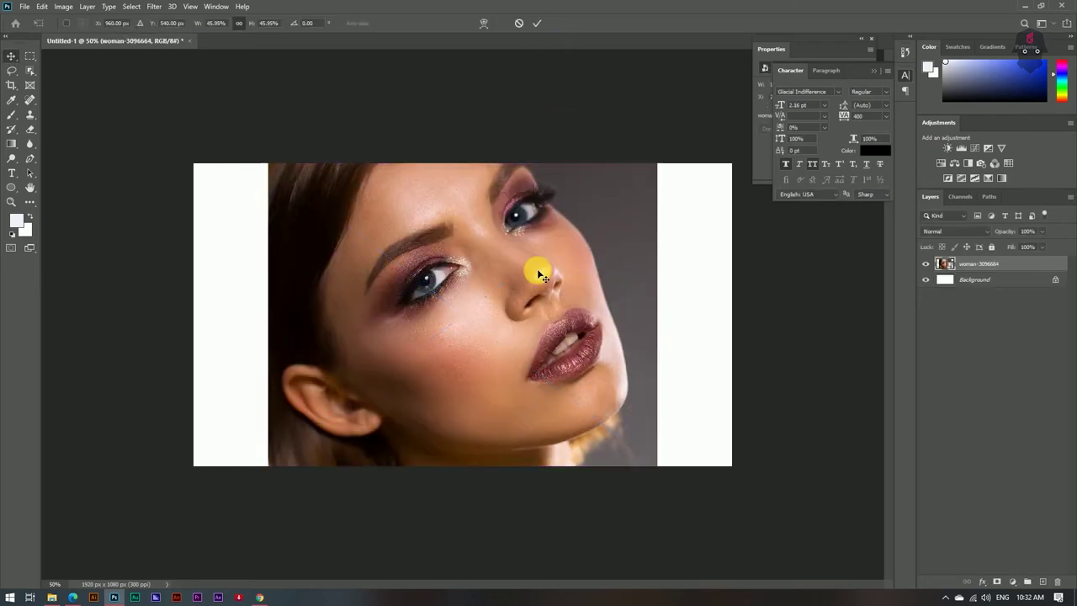
- Scale the woman portrait to fill the canvas width, position it, and close Untitled-1
{"action": "left_click_drag", "start_coordinate": [657, 165], "coordinate": [761, 141]}
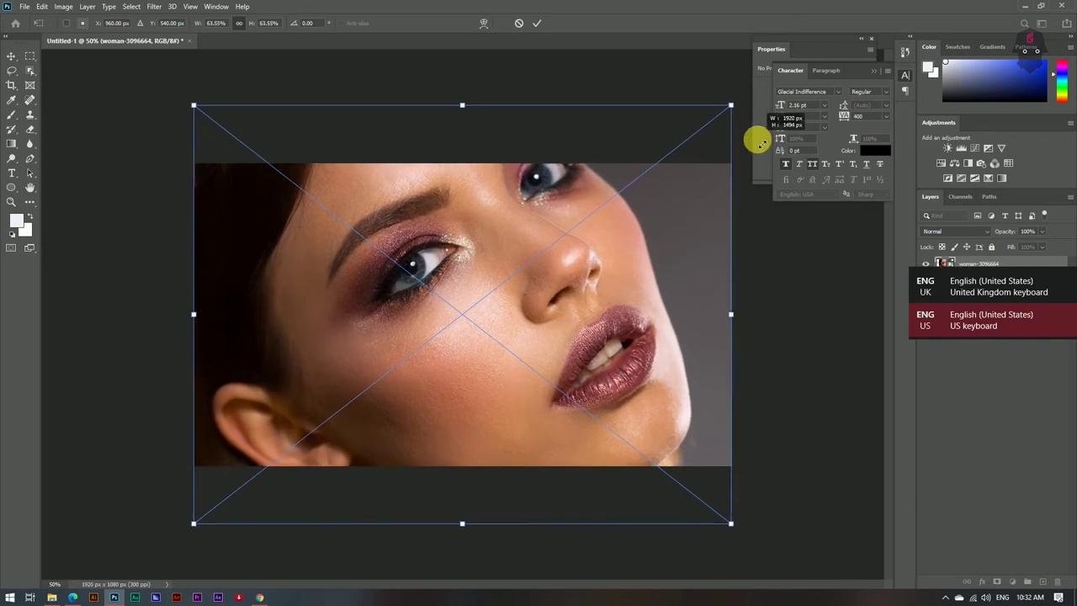
{"action": "mouse_move", "coordinate": [762, 142]}
{"action": "left_mouse_down"}
{"action": "mouse_move", "coordinate": [668, 216]}
{"action": "mouse_move", "coordinate": [712, 139]}
{"action": "mouse_move", "coordinate": [761, 137]}
{"action": "left_mouse_up"}
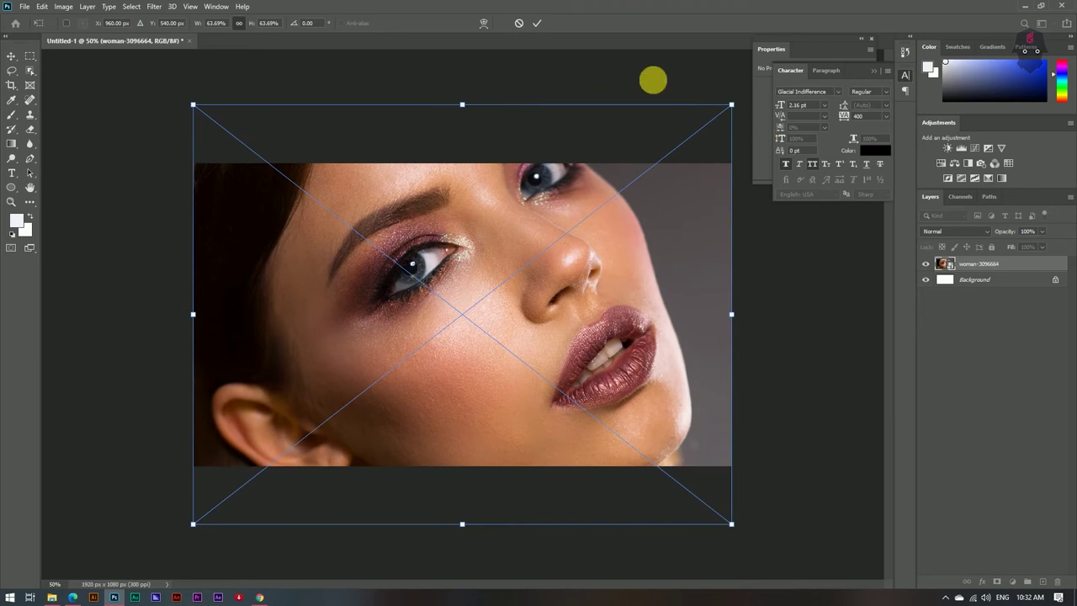
{"action": "left_click_drag", "start_coordinate": [483, 214], "coordinate": [485, 239]}
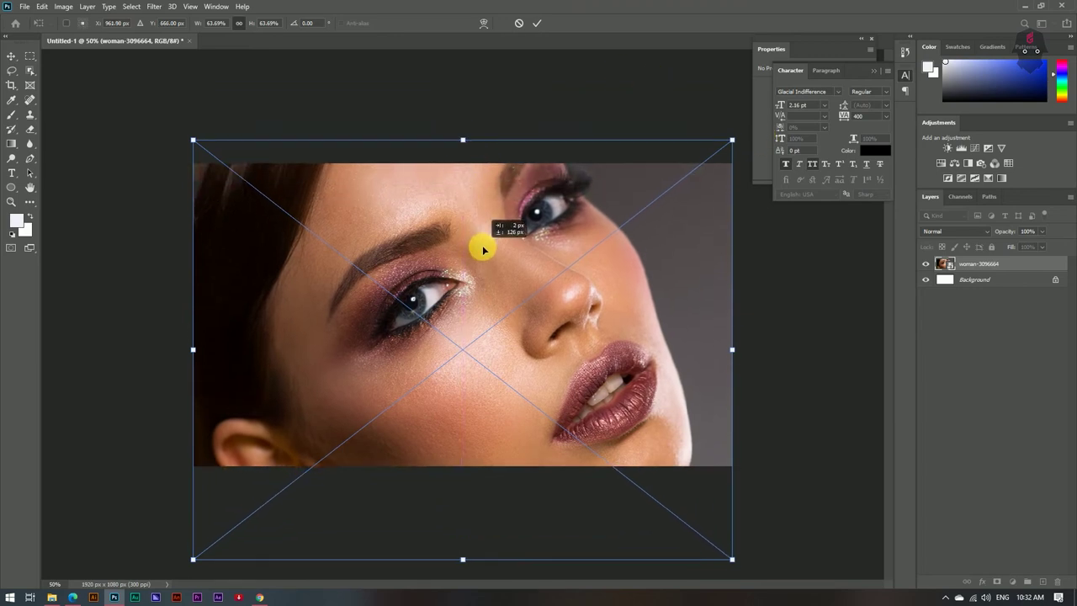
{"action": "left_click", "coordinate": [537, 23]}
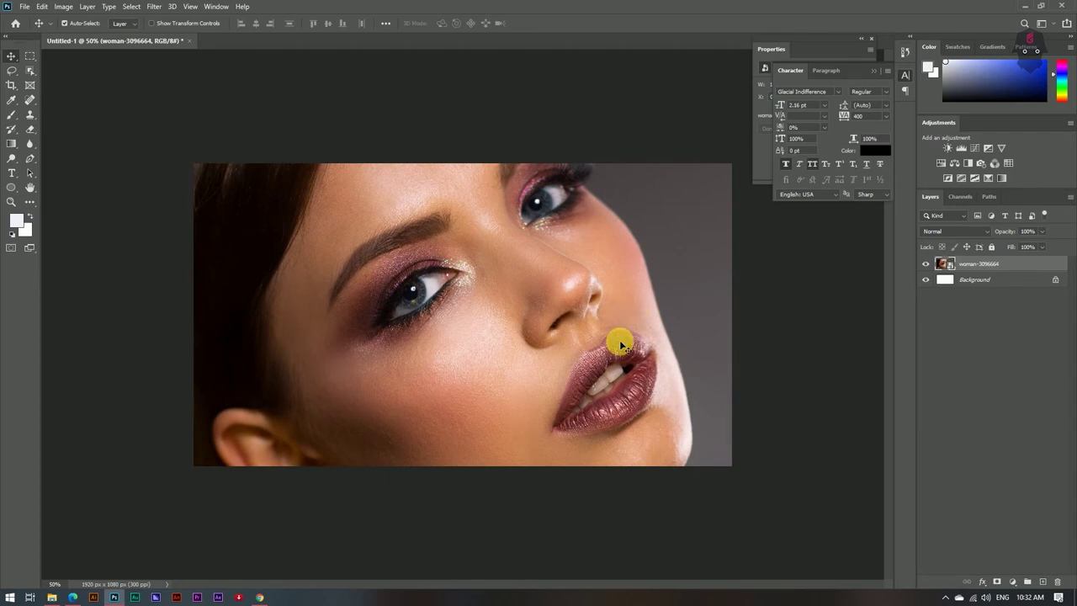
{"action": "left_click_drag", "start_coordinate": [620, 340], "coordinate": [633, 241]}
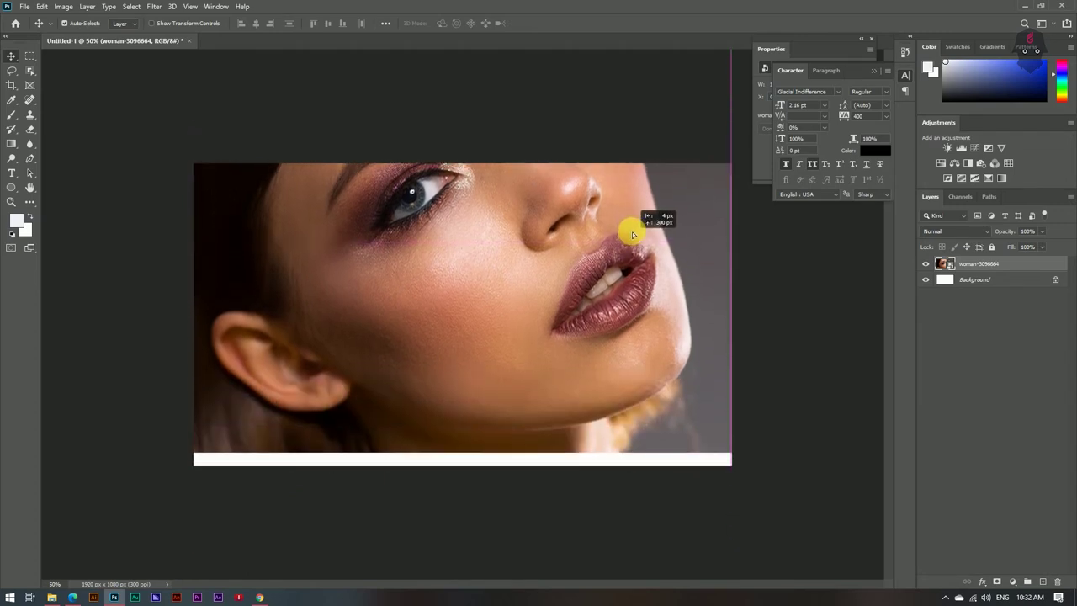
{"action": "left_click_drag", "start_coordinate": [633, 242], "coordinate": [633, 357]}
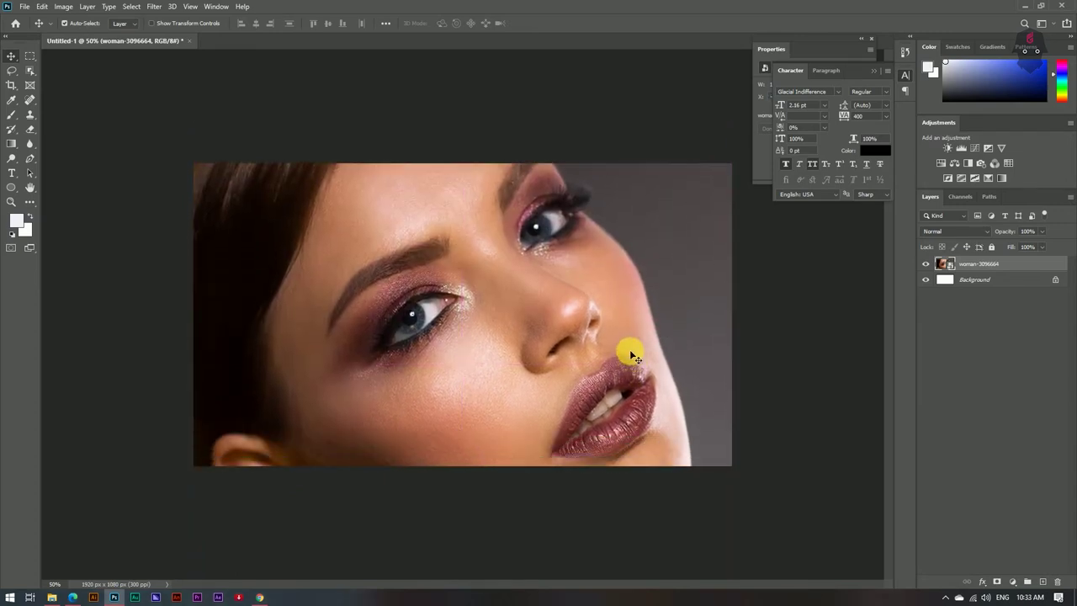
{"action": "left_click", "coordinate": [189, 41]}
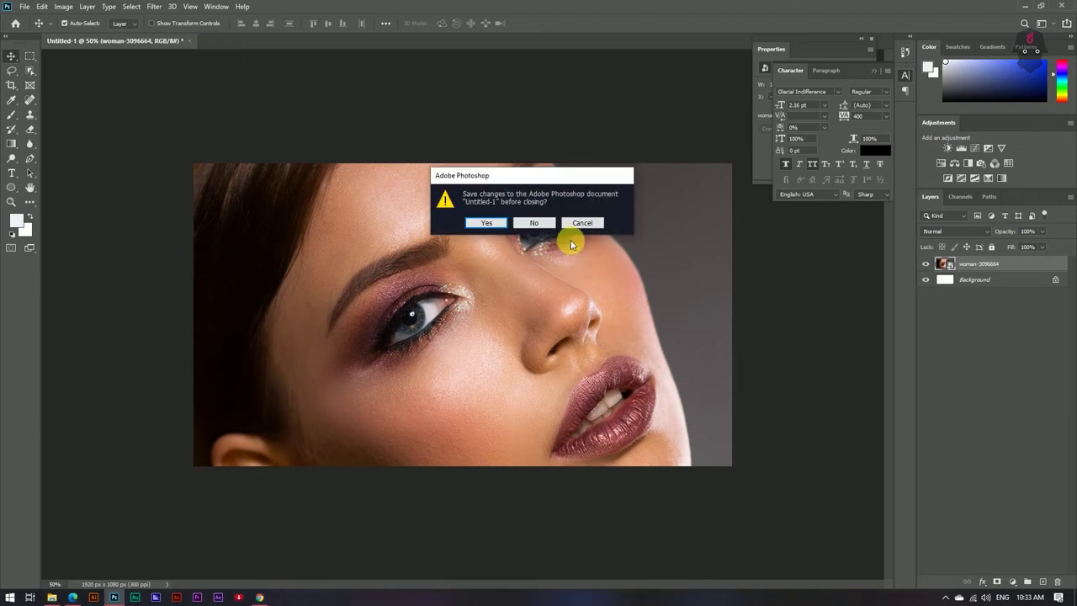
- Discard Untitled-1 and open woman-3096664.jpg directly in Photoshop
{"action": "left_click", "coordinate": [539, 223]}
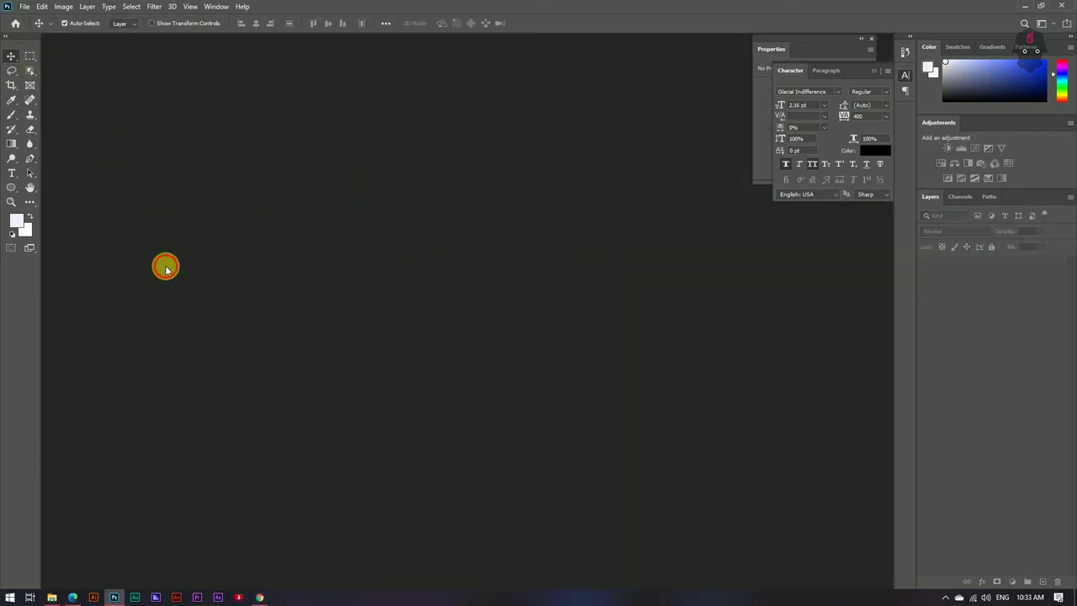
{"action": "key", "text": "super+d"}
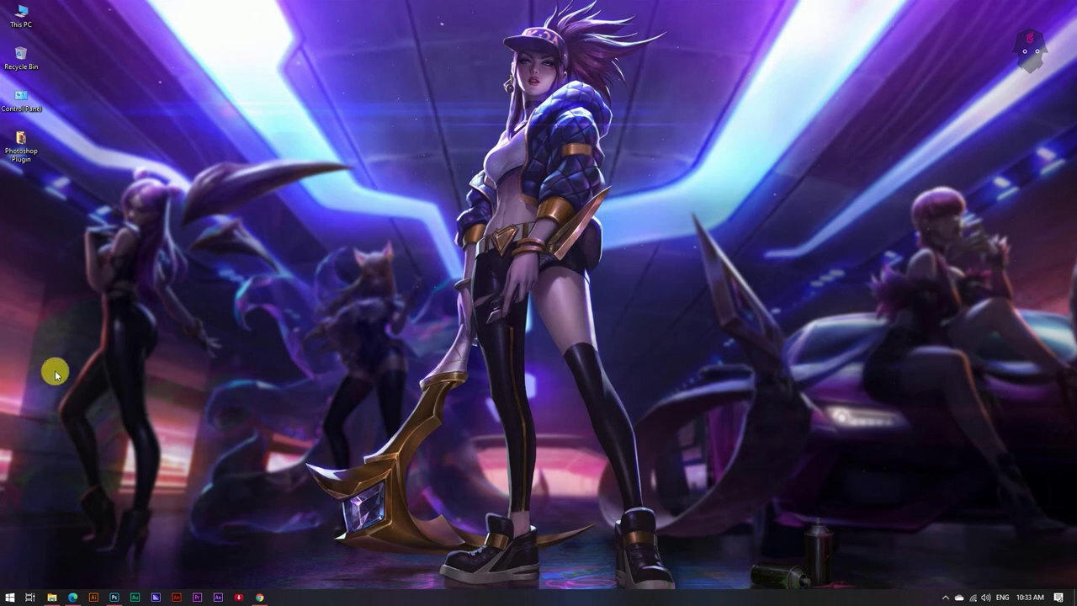
{"action": "left_click", "coordinate": [51, 596]}
{"action": "left_click_drag", "start_coordinate": [249, 84], "coordinate": [454, 313]}
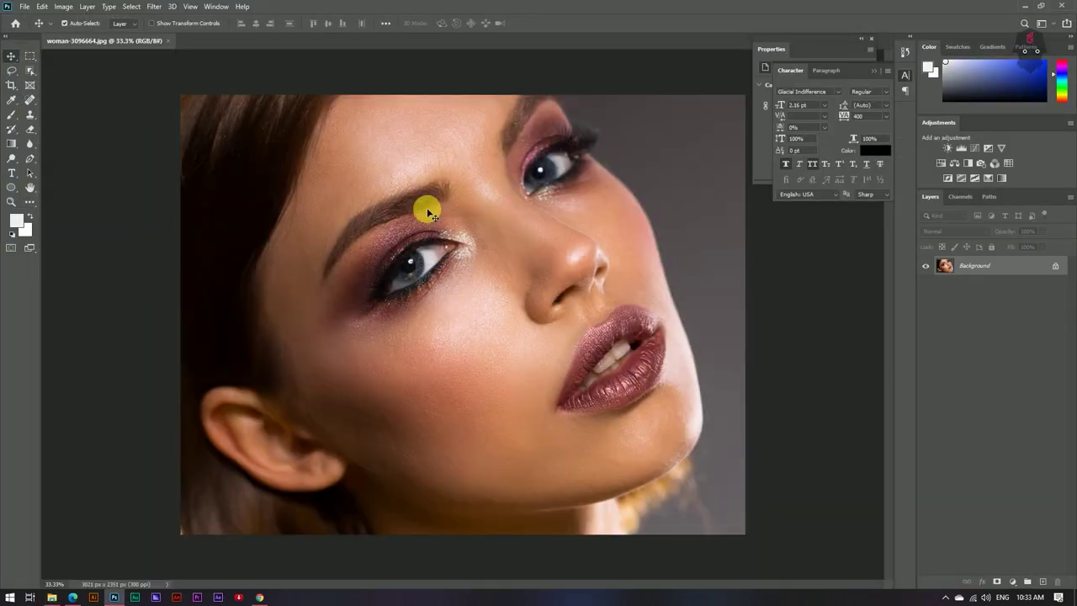
- Unlock the background into Layer 0 and run Filter > Photo-Toolbox > SkinFiner on it
{"action": "left_click", "coordinate": [1057, 265]}
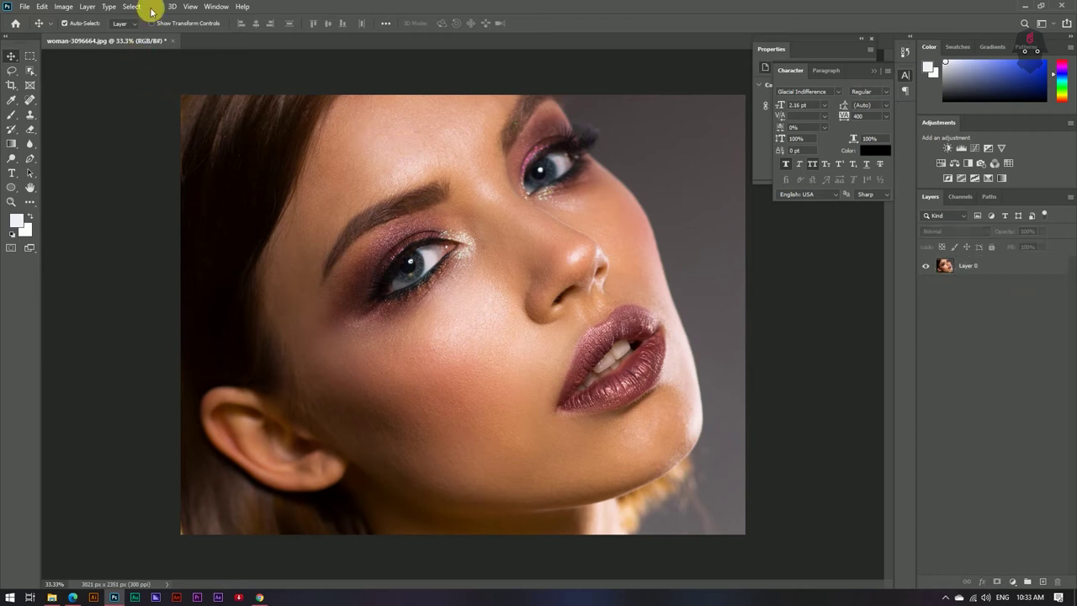
{"action": "left_click", "coordinate": [974, 265]}
{"action": "left_click", "coordinate": [156, 6]}
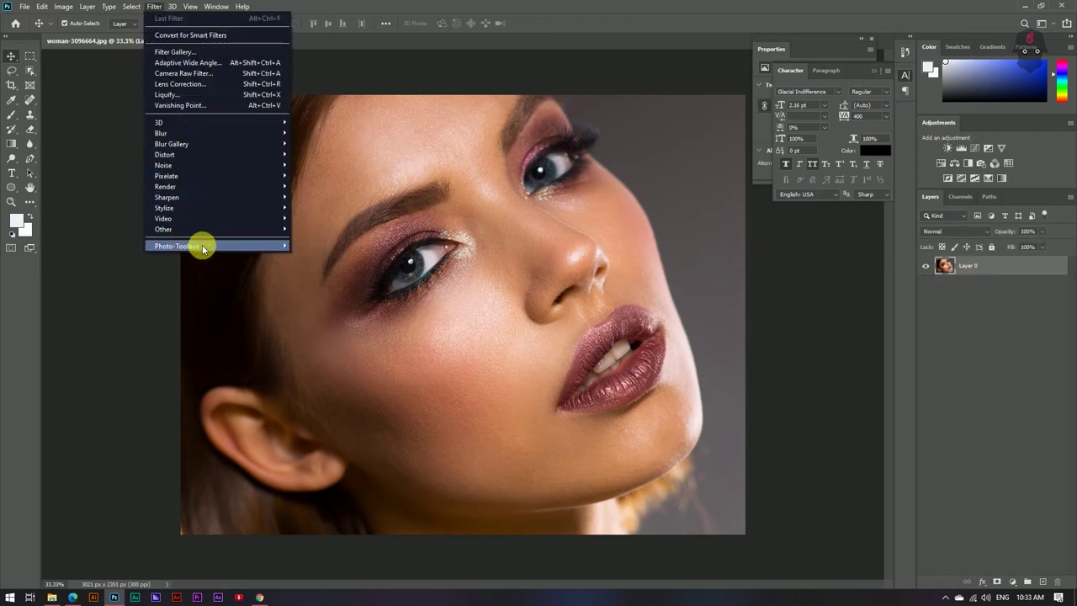
{"action": "mouse_move", "coordinate": [176, 246]}
{"action": "left_click", "coordinate": [314, 245]}
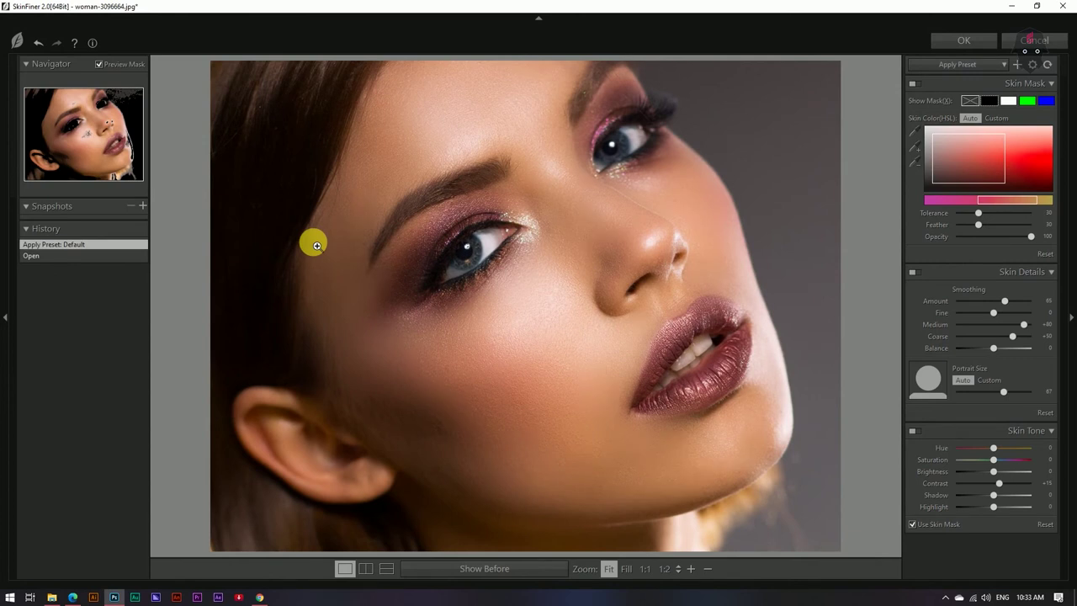
- Compare before and after side by side, zooming in on the cheek, eye and nose
{"action": "left_click", "coordinate": [365, 568]}
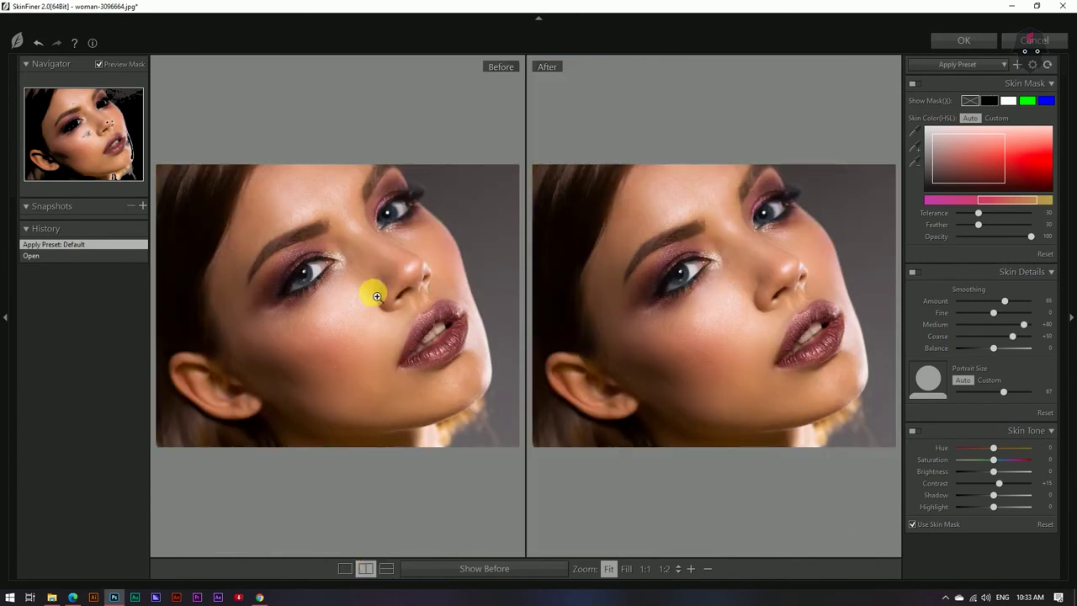
{"action": "left_click", "coordinate": [341, 327]}
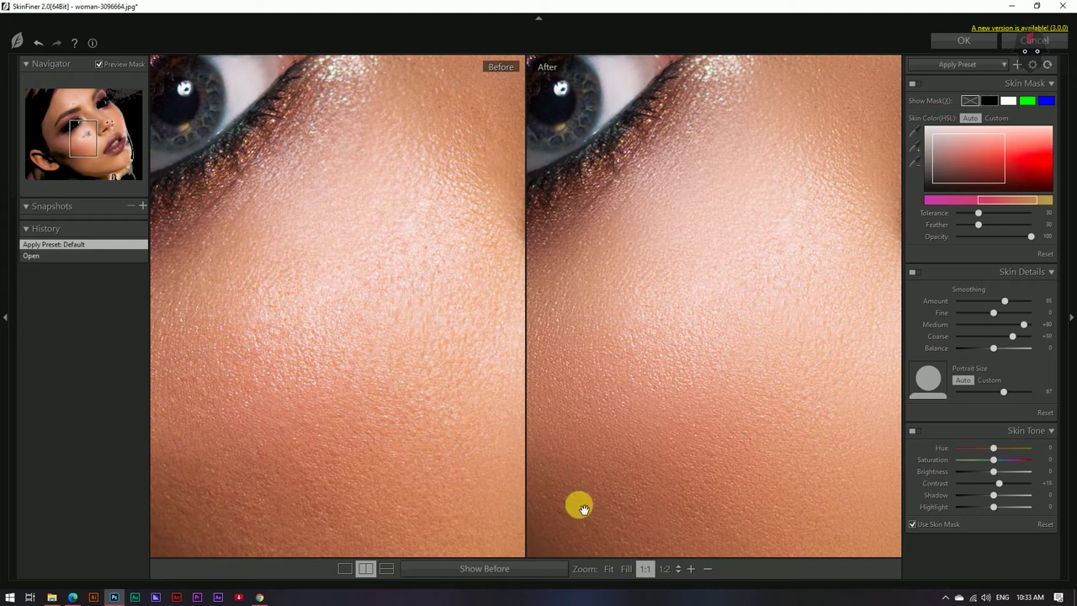
{"action": "left_click", "coordinate": [690, 569]}
{"action": "left_click", "coordinate": [705, 570]}
{"action": "left_click", "coordinate": [706, 570]}
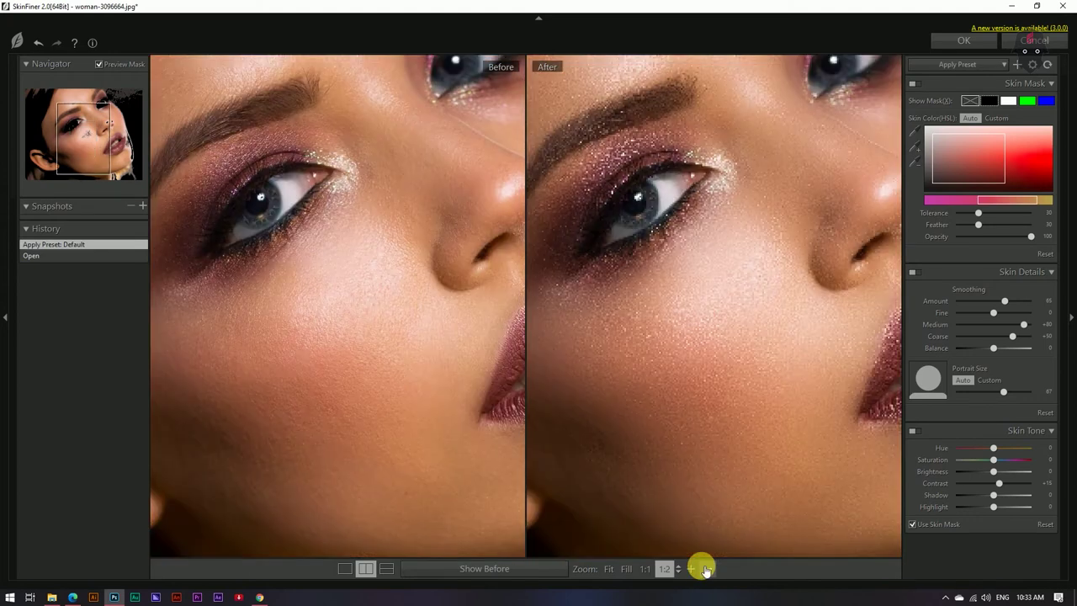
{"action": "mouse_move", "coordinate": [414, 372]}
{"action": "left_mouse_down"}
{"action": "mouse_move", "coordinate": [420, 300]}
{"action": "mouse_move", "coordinate": [314, 325]}
{"action": "mouse_move", "coordinate": [293, 312]}
{"action": "mouse_move", "coordinate": [462, 378]}
{"action": "mouse_move", "coordinate": [536, 385]}
{"action": "mouse_move", "coordinate": [548, 361]}
{"action": "left_mouse_up"}
- Lower the skin smoothing Amount from 85 to 60 and fit the whole face in view
{"action": "left_click", "coordinate": [1004, 303]}
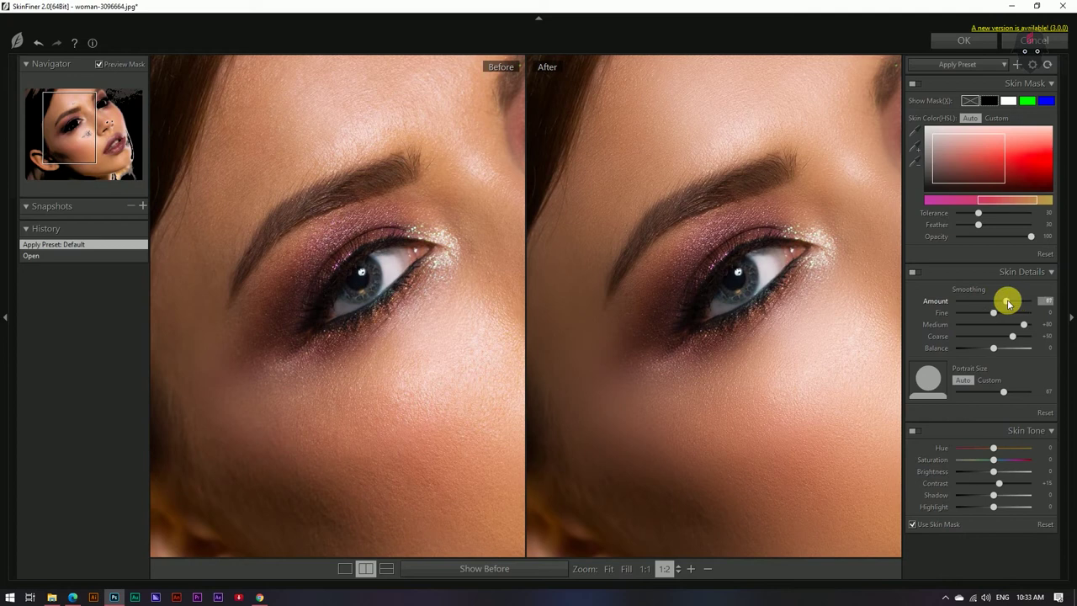
{"action": "mouse_move", "coordinate": [1035, 304]}
{"action": "left_mouse_down"}
{"action": "mouse_move", "coordinate": [983, 304]}
{"action": "mouse_move", "coordinate": [992, 304]}
{"action": "left_mouse_up"}
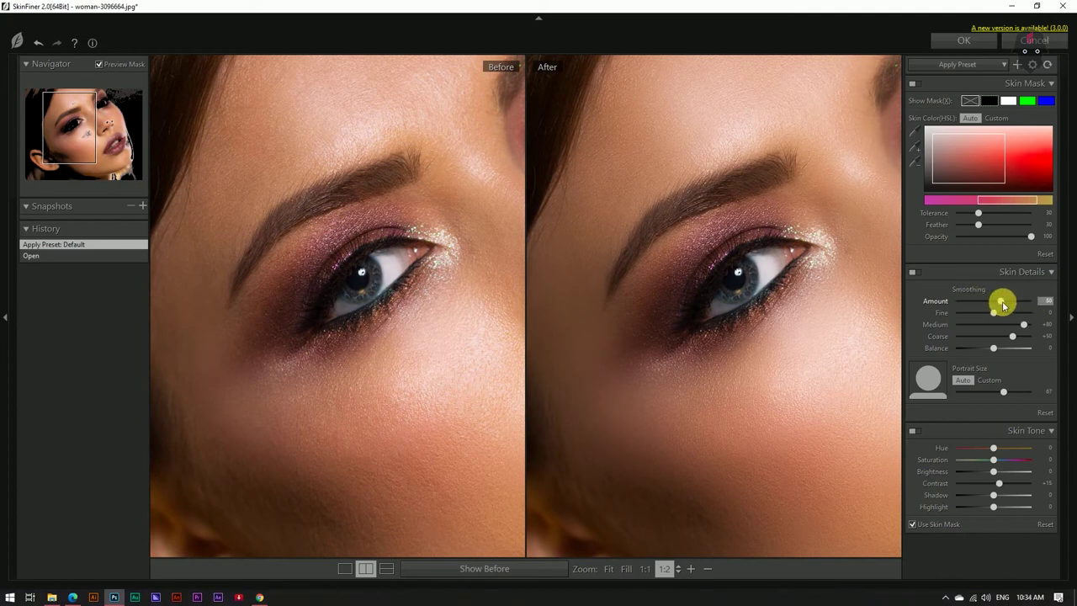
{"action": "left_click_drag", "start_coordinate": [241, 233], "coordinate": [411, 341]}
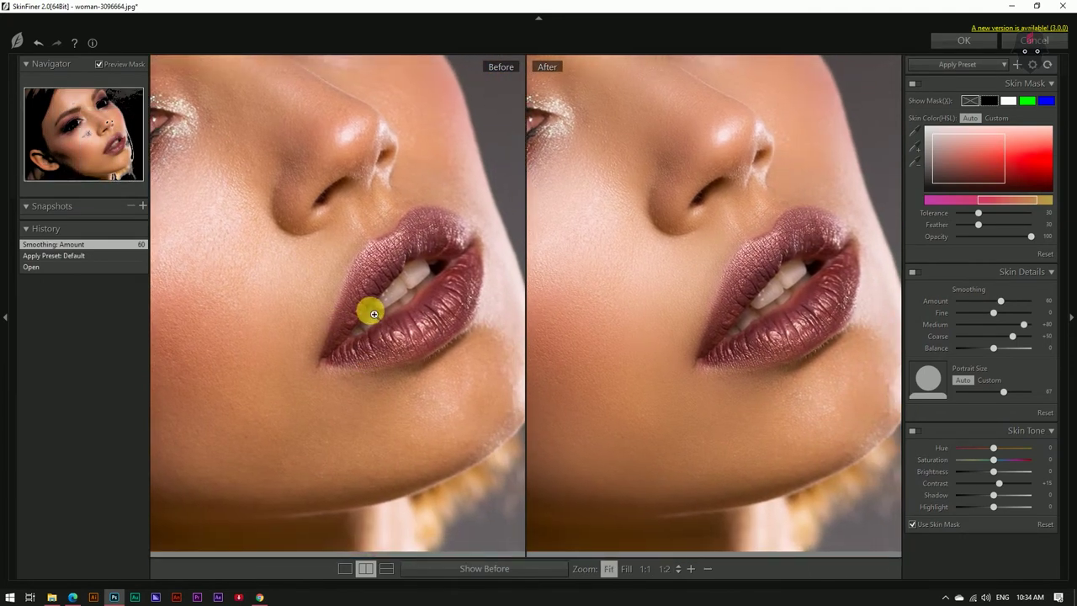
{"action": "left_click", "coordinate": [373, 314]}
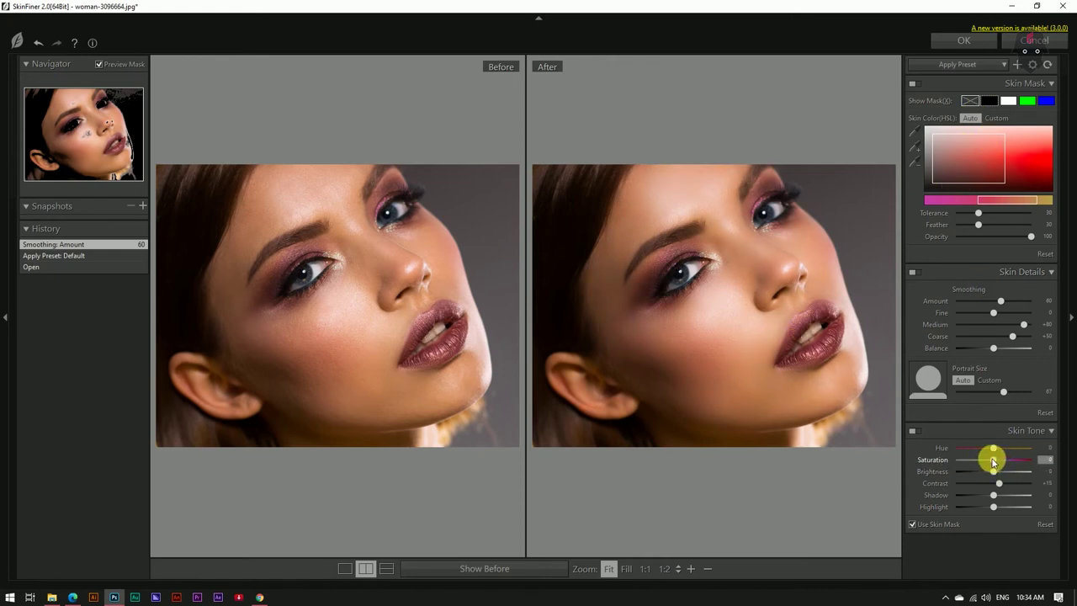
- Set skin tone Saturation +3, Brightness +13, Contrast +30 and inspect the eye and cheek closely
{"action": "left_click_drag", "start_coordinate": [998, 462], "coordinate": [1000, 473]}
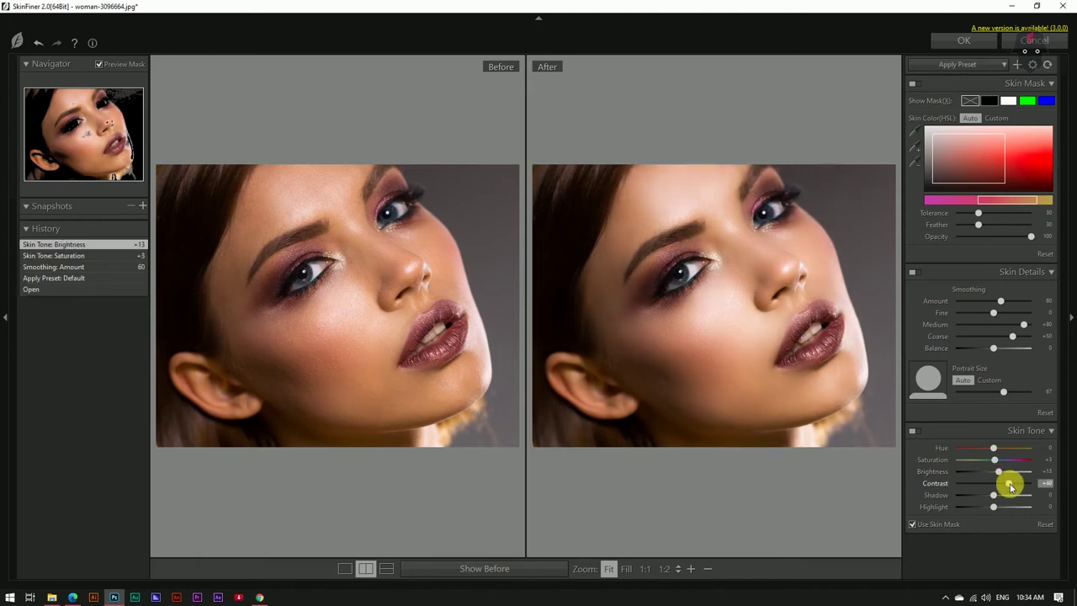
{"action": "left_click_drag", "start_coordinate": [1005, 483], "coordinate": [1006, 483]}
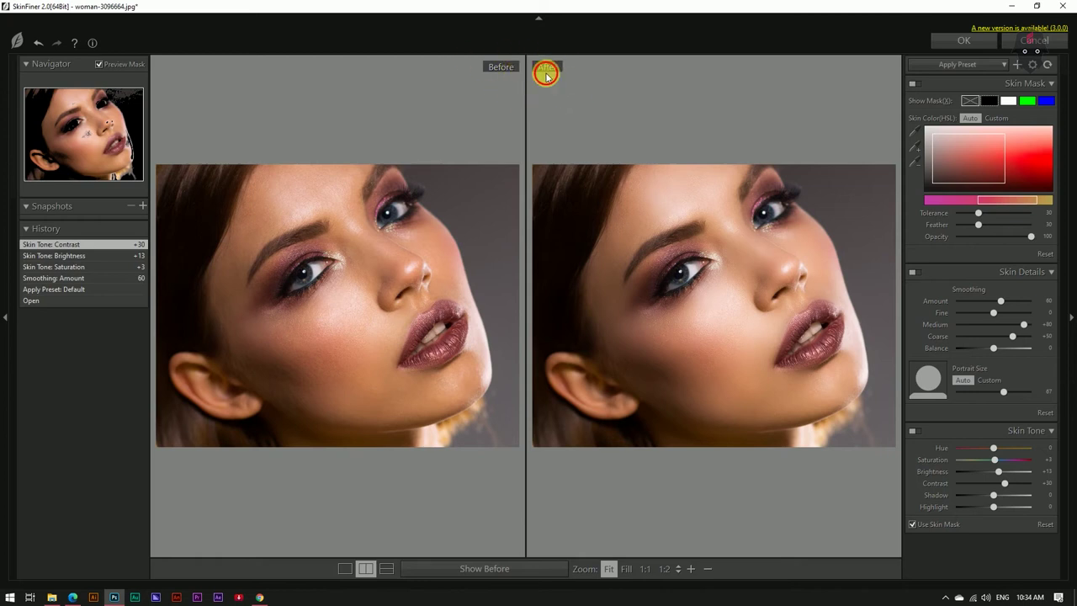
{"action": "left_click", "coordinate": [374, 279]}
{"action": "mouse_move", "coordinate": [414, 234]}
{"action": "left_mouse_down"}
{"action": "mouse_move", "coordinate": [337, 193]}
{"action": "mouse_move", "coordinate": [385, 240]}
{"action": "mouse_move", "coordinate": [362, 229]}
{"action": "mouse_move", "coordinate": [378, 228]}
{"action": "mouse_move", "coordinate": [385, 252]}
{"action": "mouse_move", "coordinate": [342, 182]}
{"action": "mouse_move", "coordinate": [343, 292]}
{"action": "mouse_move", "coordinate": [291, 329]}
{"action": "mouse_move", "coordinate": [421, 315]}
{"action": "mouse_move", "coordinate": [409, 247]}
{"action": "mouse_move", "coordinate": [462, 280]}
{"action": "mouse_move", "coordinate": [377, 247]}
{"action": "mouse_move", "coordinate": [409, 243]}
{"action": "mouse_move", "coordinate": [419, 146]}
{"action": "mouse_move", "coordinate": [380, 159]}
{"action": "mouse_move", "coordinate": [356, 188]}
{"action": "mouse_move", "coordinate": [385, 267]}
{"action": "left_mouse_up"}
{"action": "mouse_move", "coordinate": [667, 308]}
{"action": "left_mouse_down"}
{"action": "mouse_move", "coordinate": [696, 312]}
{"action": "mouse_move", "coordinate": [707, 344]}
{"action": "mouse_move", "coordinate": [730, 324]}
{"action": "left_mouse_up"}
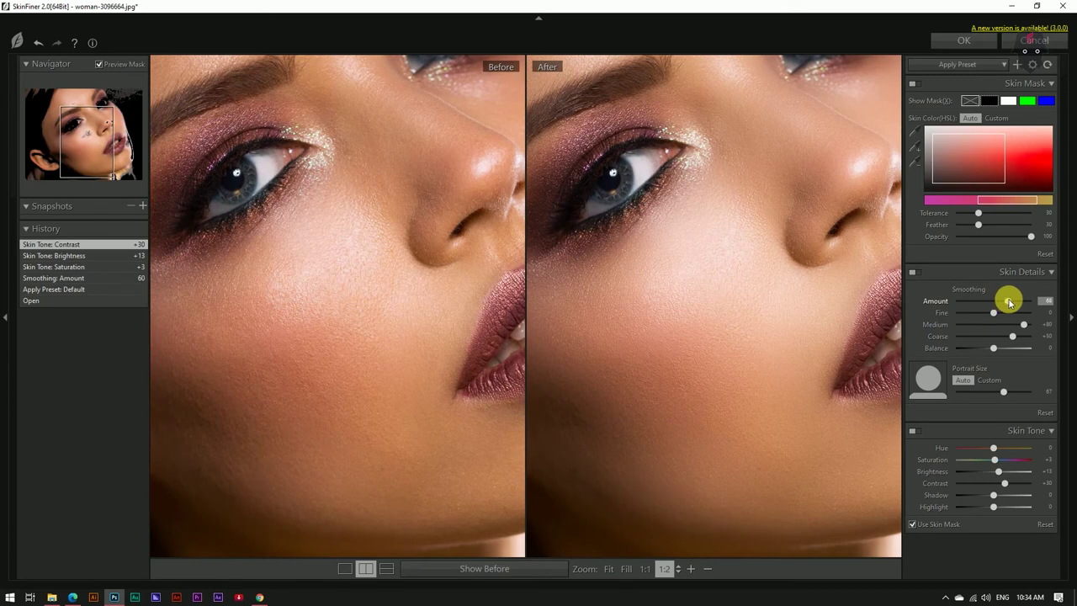
- Set smoothing Amount to 73 and Fine to +31, viewing previews at 1:3
{"action": "left_click_drag", "start_coordinate": [1011, 301], "coordinate": [1009, 299]}
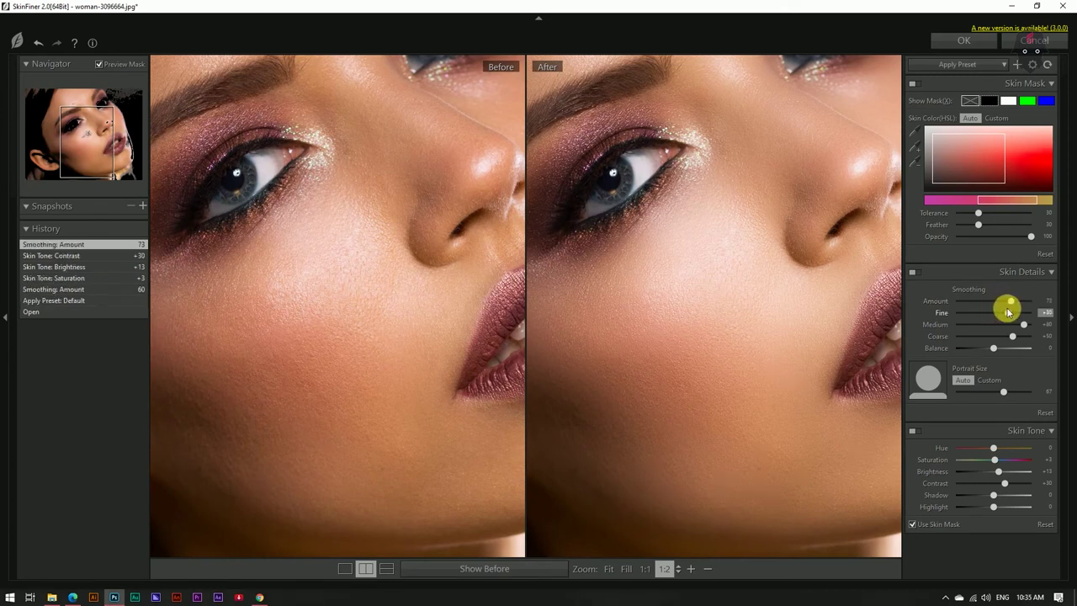
{"action": "left_click_drag", "start_coordinate": [1009, 312], "coordinate": [1005, 313]}
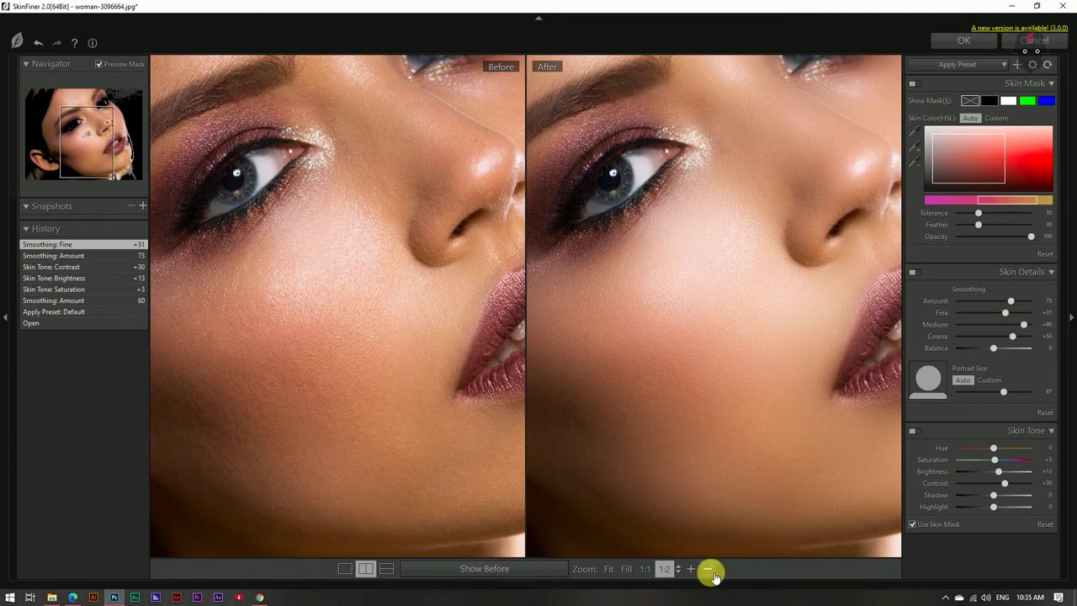
{"action": "left_click", "coordinate": [708, 569]}
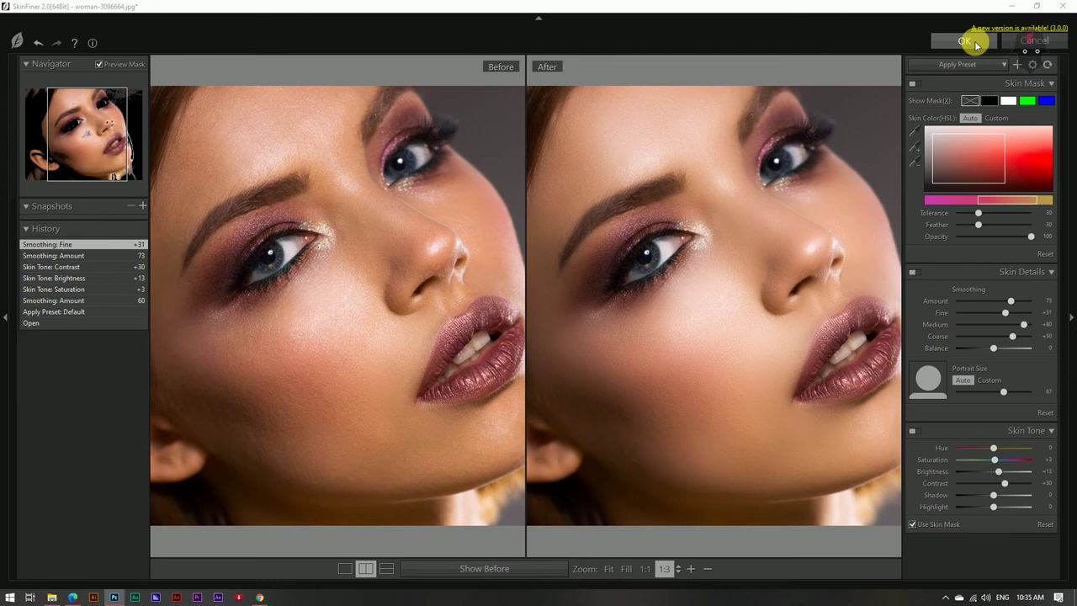
- Apply the SkinFiner skin smoothing to the portrait and return to Photoshop
{"action": "left_click", "coordinate": [975, 43]}
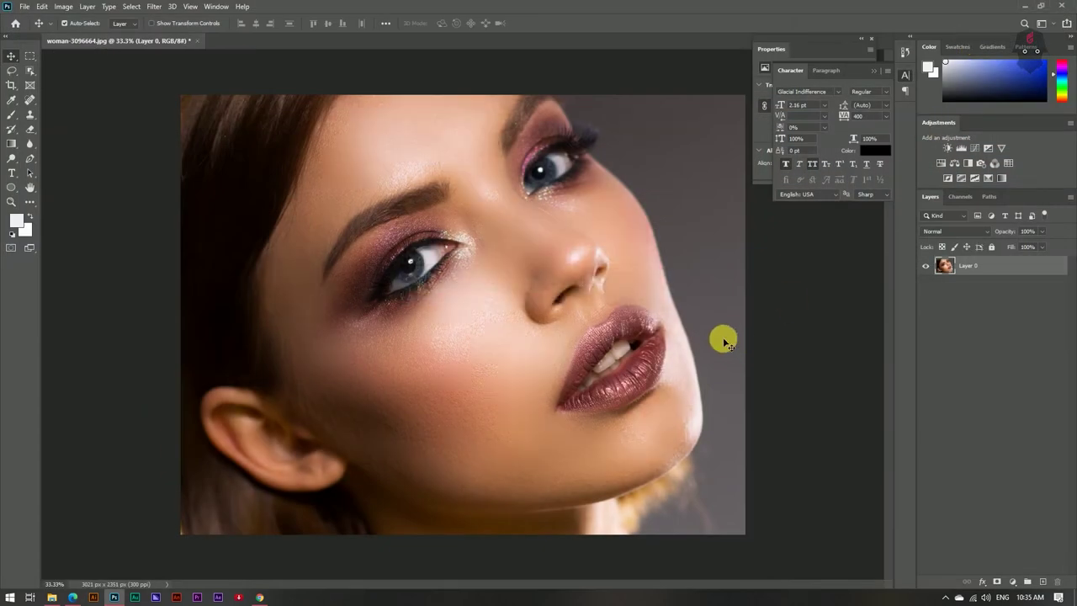
{"action": "scroll", "coordinate": [513, 227], "scroll_direction": "up", "scroll_amount": 2}
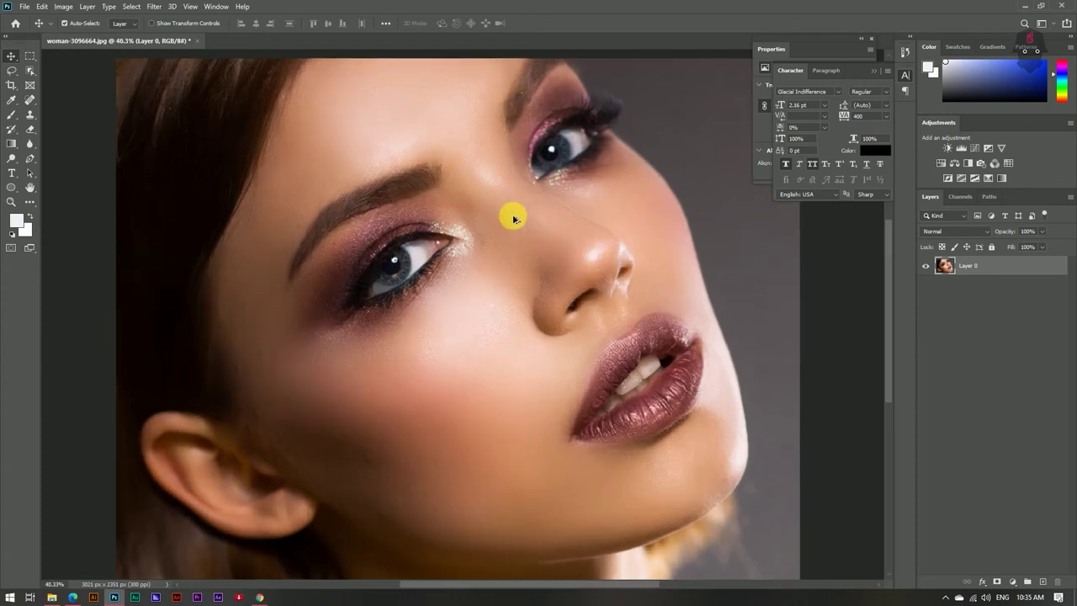
{"action": "scroll", "coordinate": [512, 216], "scroll_direction": "up", "scroll_amount": 2}
{"action": "scroll", "coordinate": [518, 193], "scroll_direction": "down", "scroll_amount": 2}
{"action": "scroll", "coordinate": [525, 177], "scroll_direction": "down", "scroll_amount": 1}
{"action": "scroll", "coordinate": [525, 177], "scroll_direction": "down", "scroll_amount": 1}
{"action": "scroll", "coordinate": [526, 173], "scroll_direction": "up", "scroll_amount": 2}
{"action": "scroll", "coordinate": [526, 172], "scroll_direction": "down", "scroll_amount": 2}
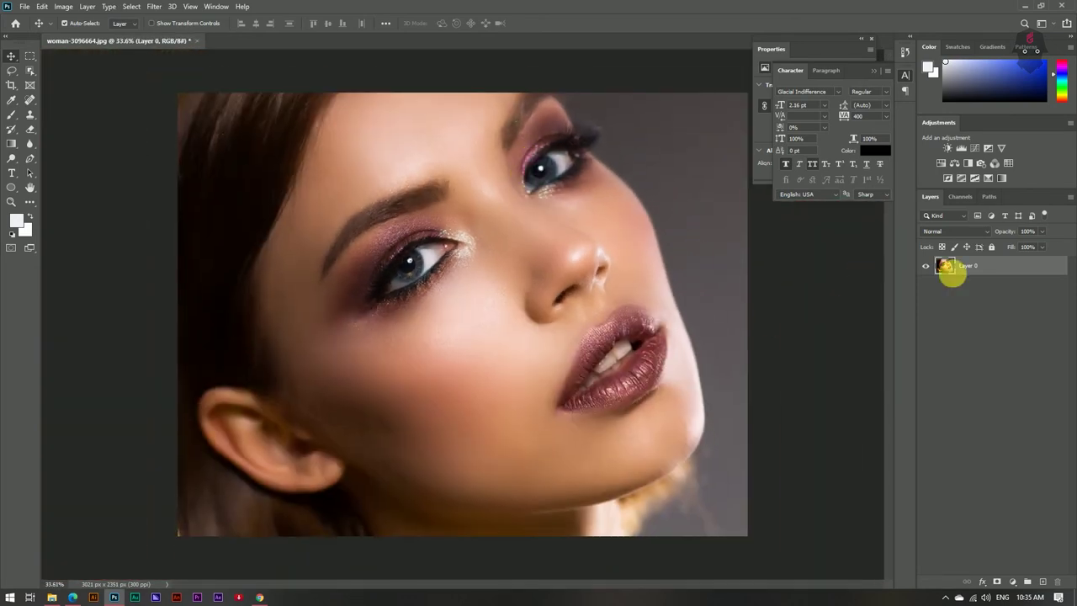
- Convert Layer 0 into a Smart Object
{"action": "right_click", "coordinate": [1000, 265]}
{"action": "left_click", "coordinate": [913, 271]}
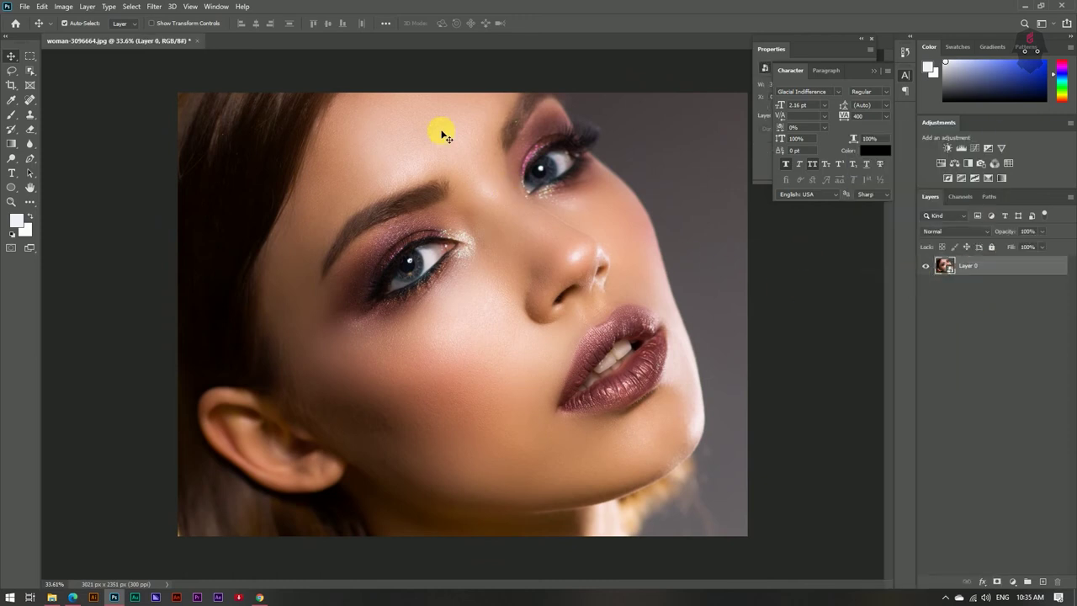
{"action": "left_click", "coordinate": [154, 7]}
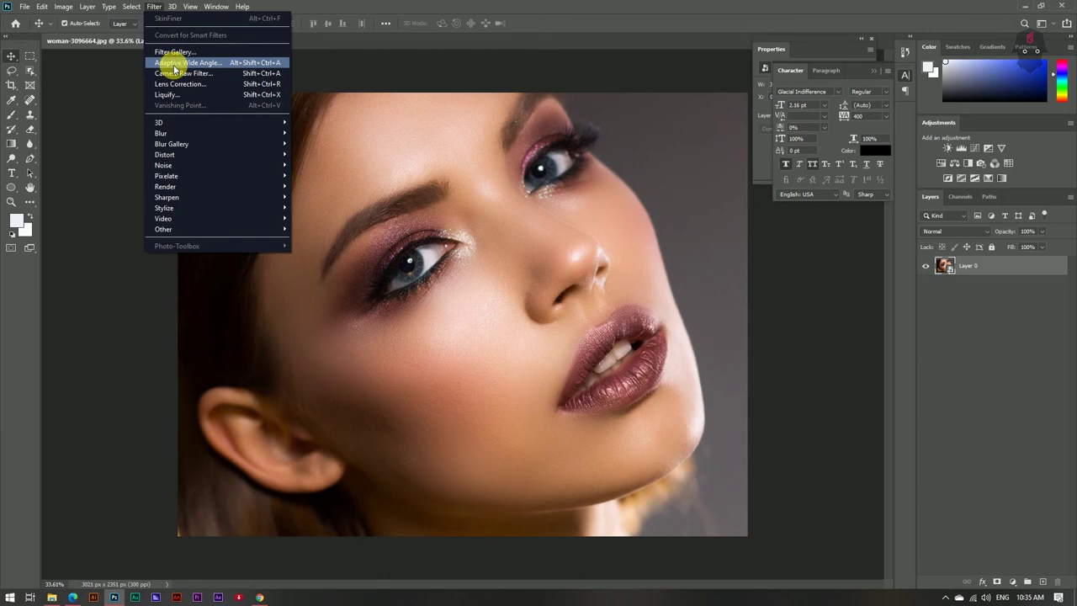
- In Camera Raw Filter, cool the temperature, add contrast and darken the edges with a vignette
{"action": "left_click", "coordinate": [212, 73]}
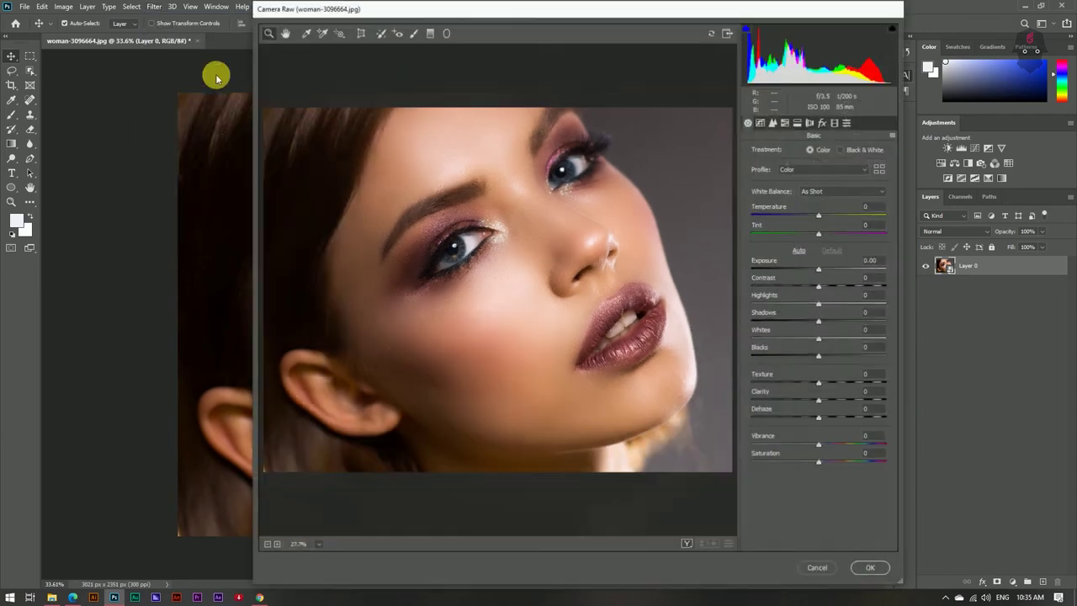
{"action": "left_click_drag", "start_coordinate": [822, 219], "coordinate": [810, 216]}
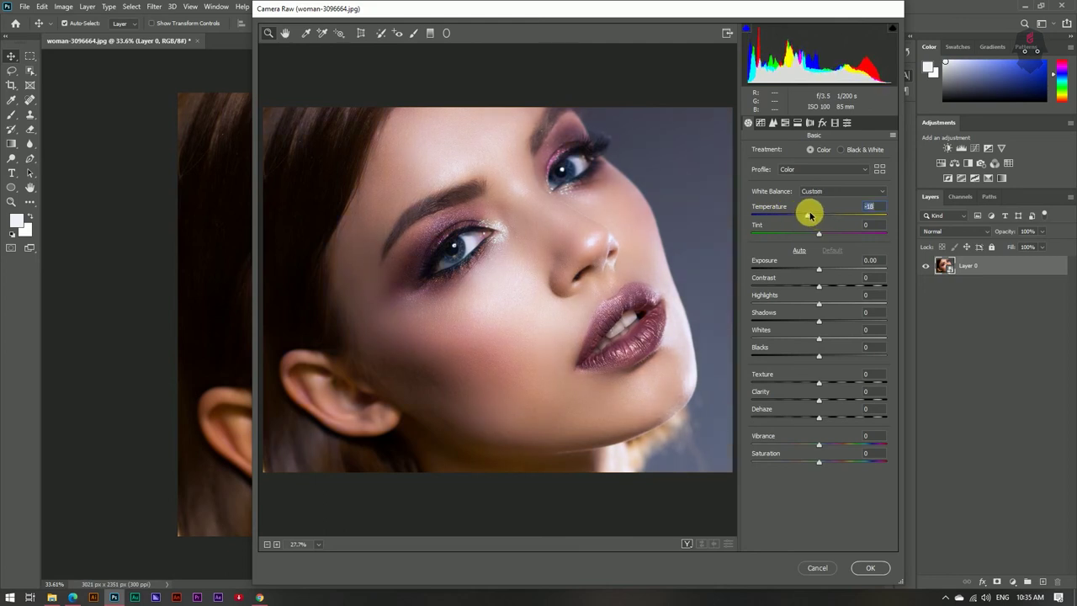
{"action": "left_click_drag", "start_coordinate": [822, 291], "coordinate": [833, 290]}
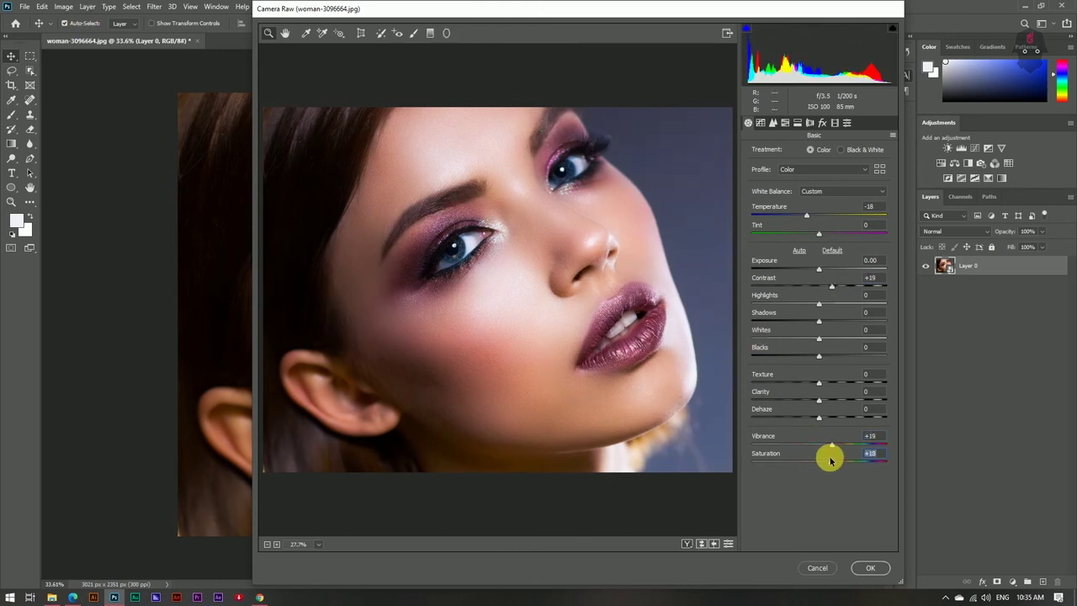
{"action": "left_click", "coordinate": [822, 123]}
{"action": "left_click_drag", "start_coordinate": [814, 271], "coordinate": [792, 265]}
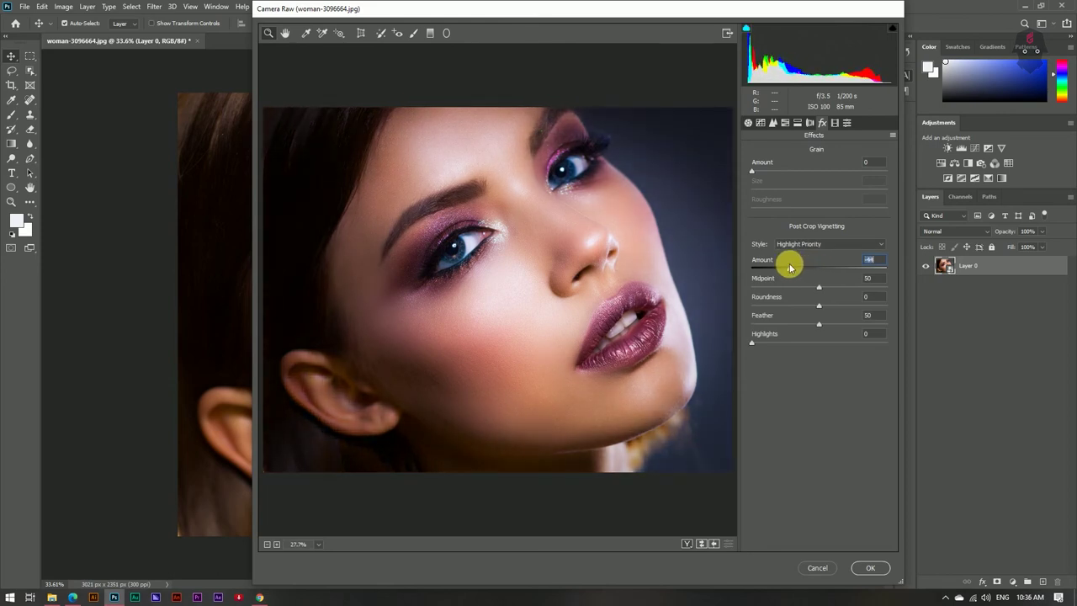
- Shift the Calibration blue primary hue to +8
{"action": "left_click", "coordinate": [835, 122]}
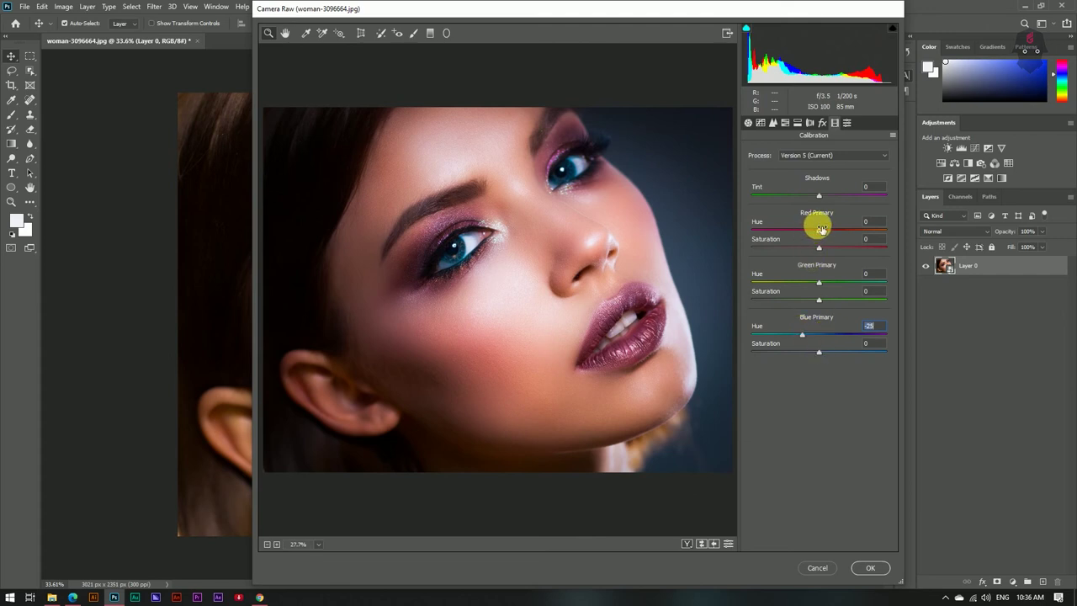
{"action": "left_click", "coordinate": [821, 347]}
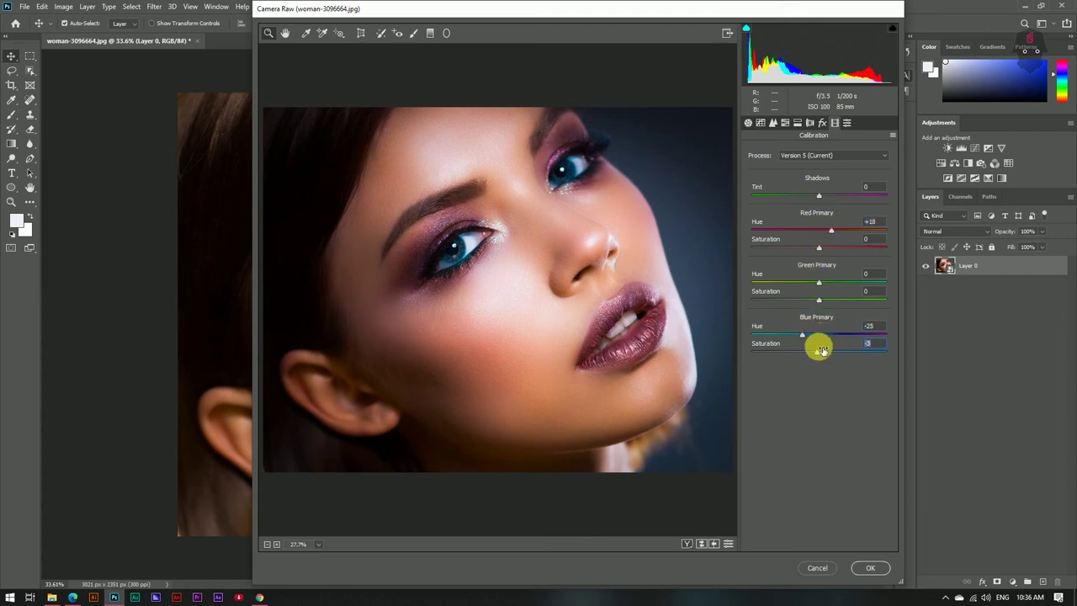
{"action": "mouse_move", "coordinate": [835, 333]}
{"action": "left_mouse_down"}
{"action": "mouse_move", "coordinate": [799, 332]}
{"action": "mouse_move", "coordinate": [822, 336]}
{"action": "mouse_move", "coordinate": [825, 351]}
{"action": "left_mouse_up"}
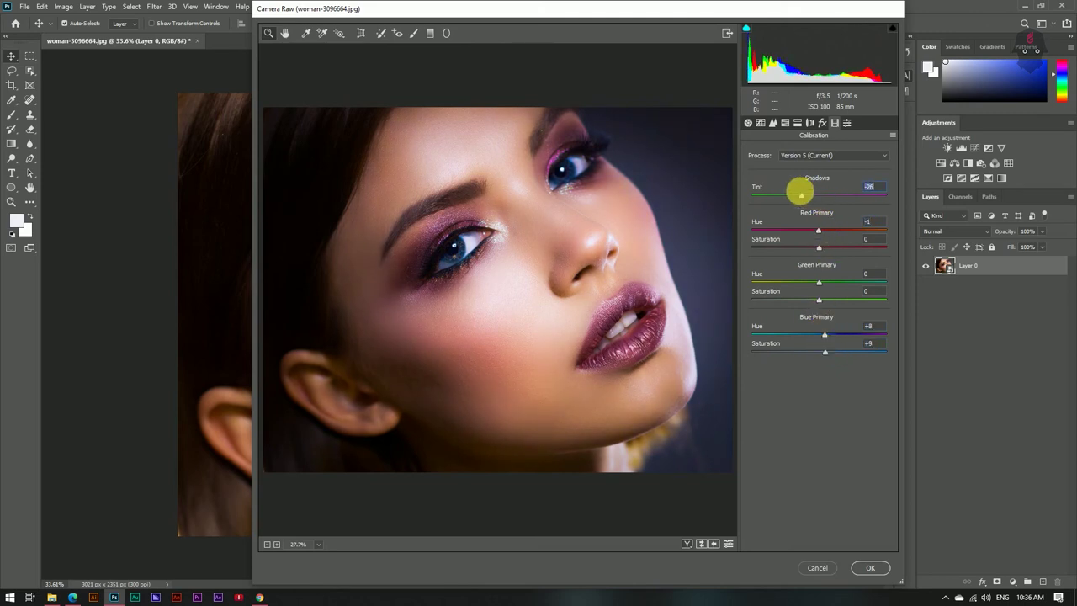
- Refine temperature to -39 and vignette to -32, then apply the Camera Raw Filter
{"action": "left_click", "coordinate": [747, 123]}
{"action": "left_click_drag", "start_coordinate": [806, 215], "coordinate": [796, 216]}
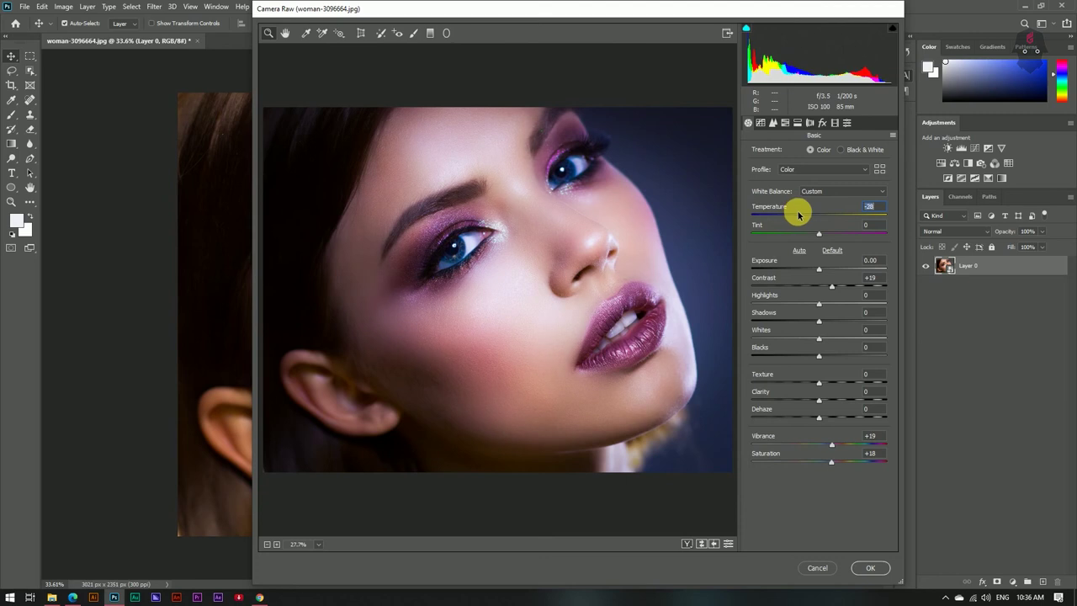
{"action": "left_click", "coordinate": [831, 459]}
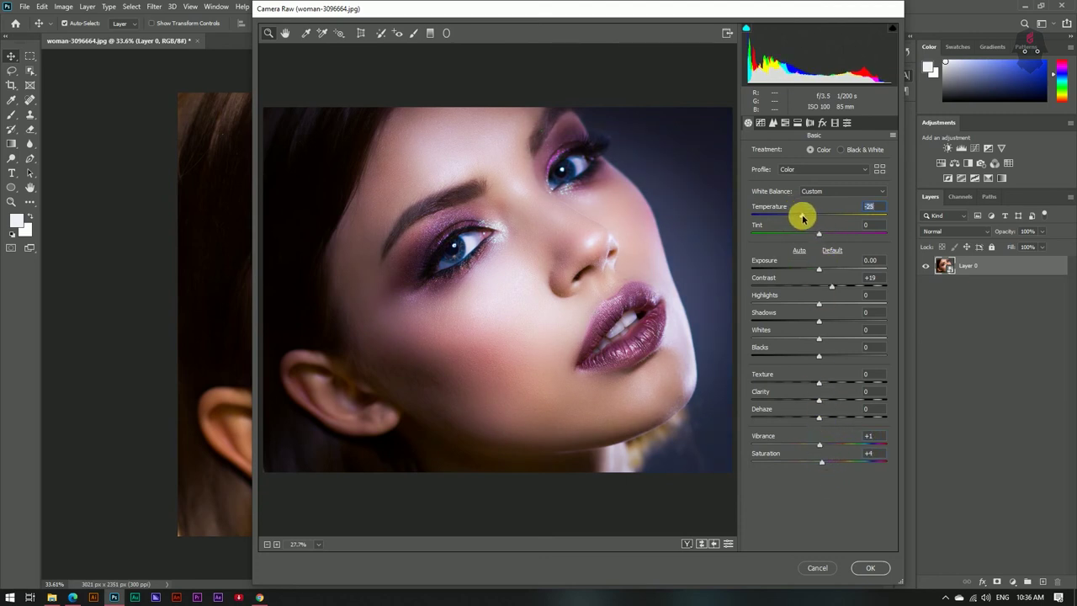
{"action": "left_click", "coordinate": [823, 123]}
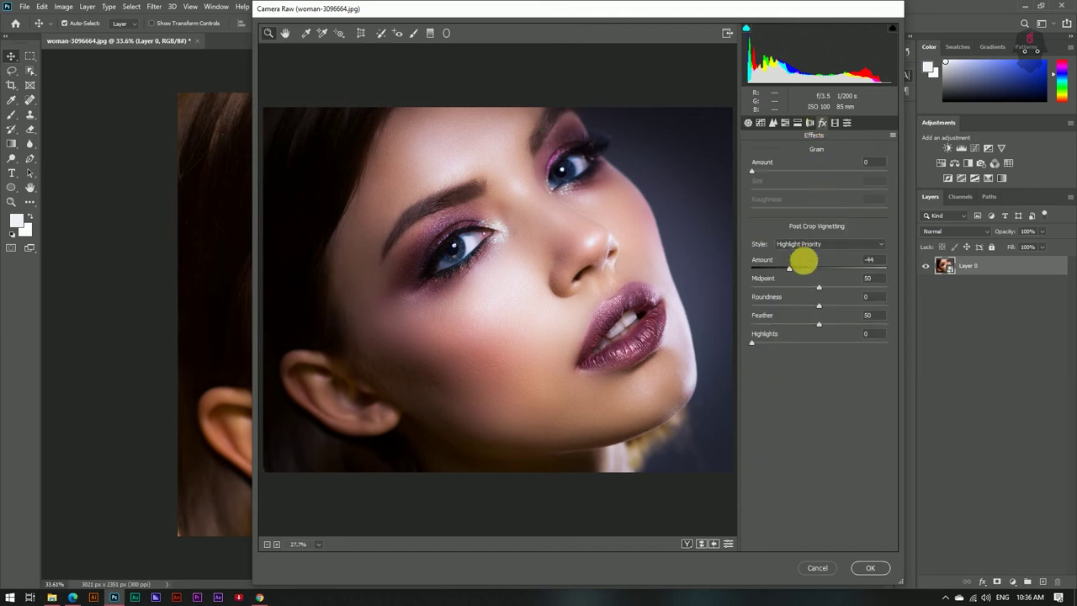
{"action": "mouse_move", "coordinate": [794, 266]}
{"action": "left_mouse_down"}
{"action": "mouse_move", "coordinate": [784, 264]}
{"action": "mouse_move", "coordinate": [802, 266]}
{"action": "left_mouse_up"}
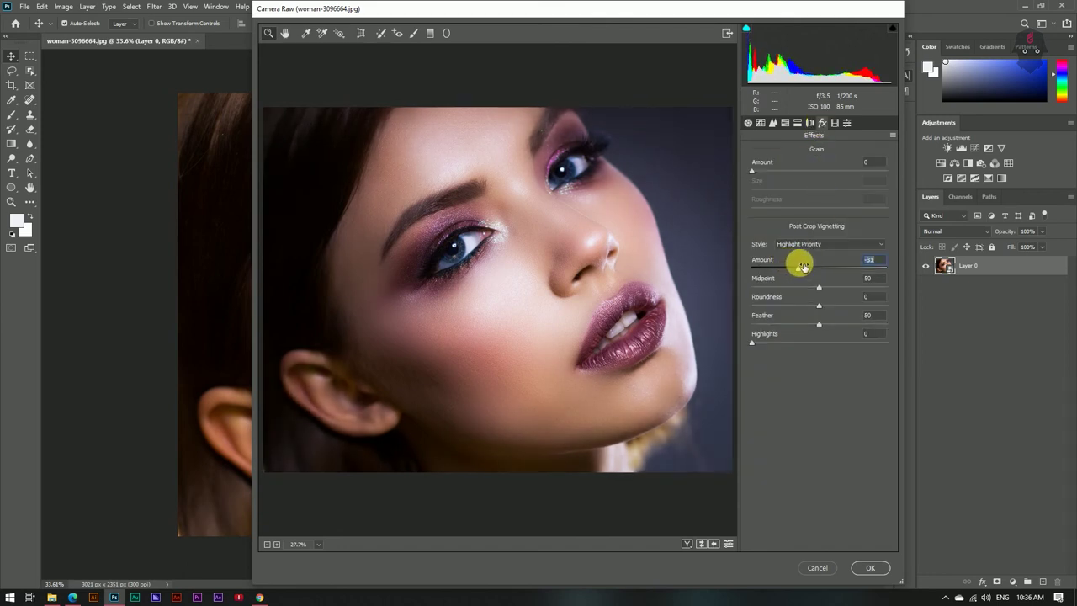
{"action": "left_click", "coordinate": [834, 124]}
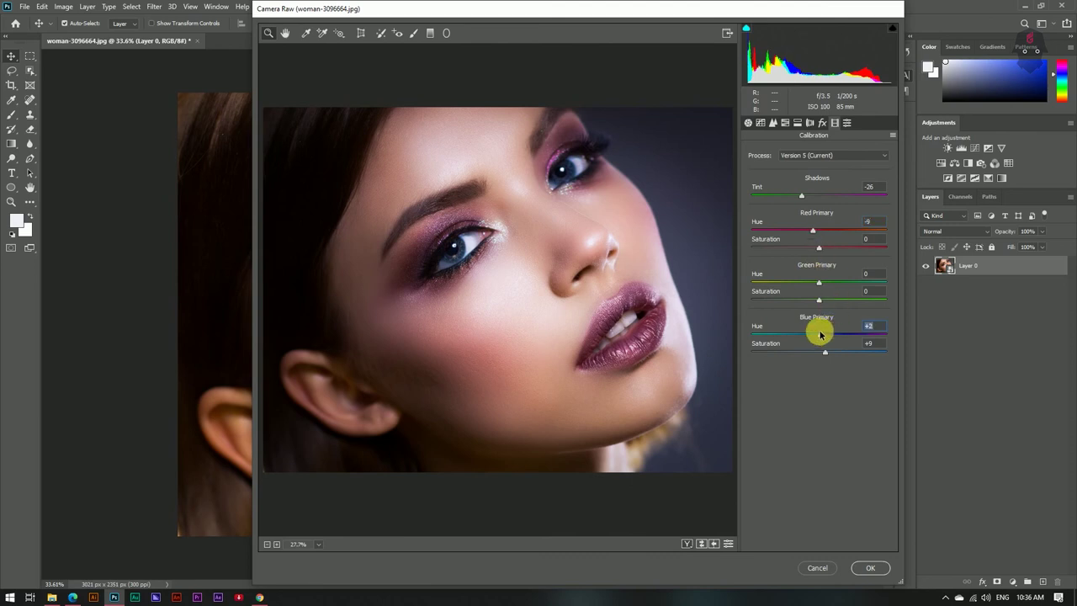
{"action": "left_click", "coordinate": [870, 567]}
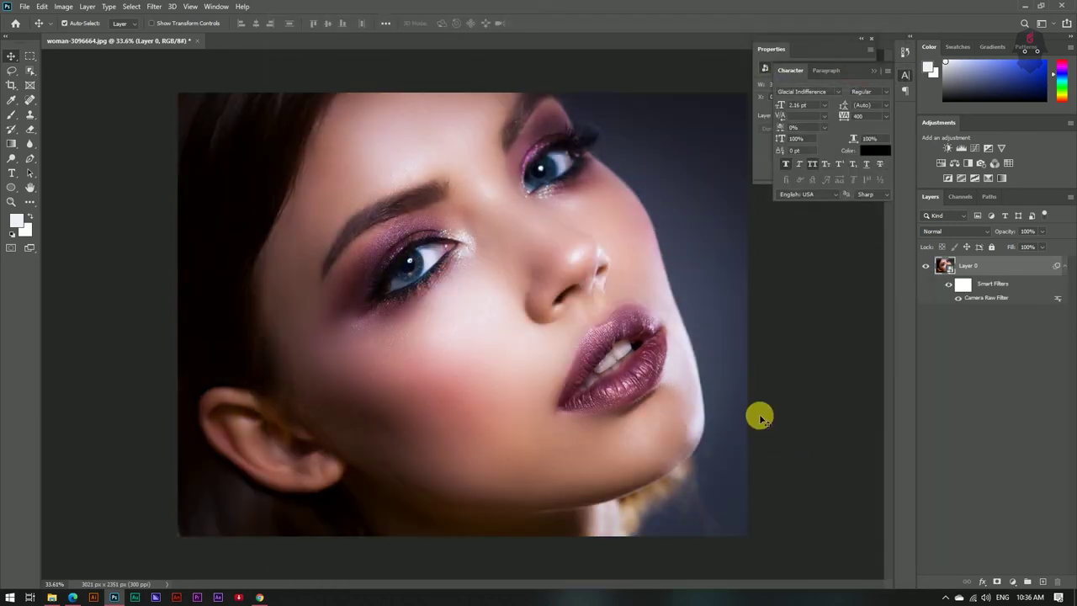
- Toggle the Camera Raw Filter off and on twice to compare before and after, leaving it on
{"action": "scroll", "coordinate": [621, 316], "scroll_direction": "down", "scroll_amount": 3}
{"action": "scroll", "coordinate": [548, 228], "scroll_direction": "up", "scroll_amount": 4}
{"action": "scroll", "coordinate": [547, 229], "scroll_direction": "down", "scroll_amount": 3}
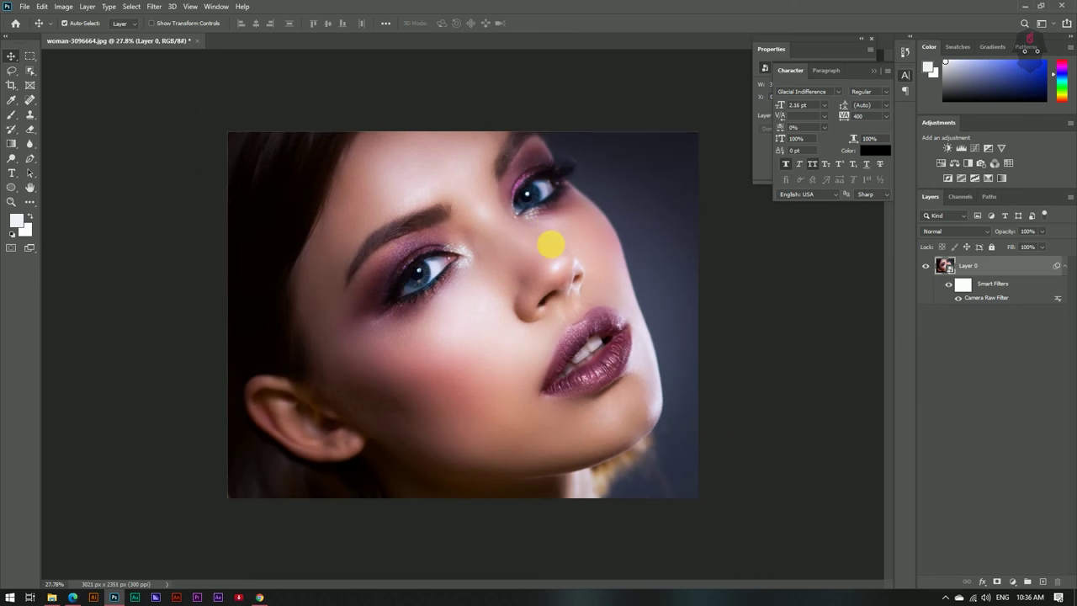
{"action": "left_click", "coordinate": [958, 299]}
{"action": "left_click", "coordinate": [959, 298]}
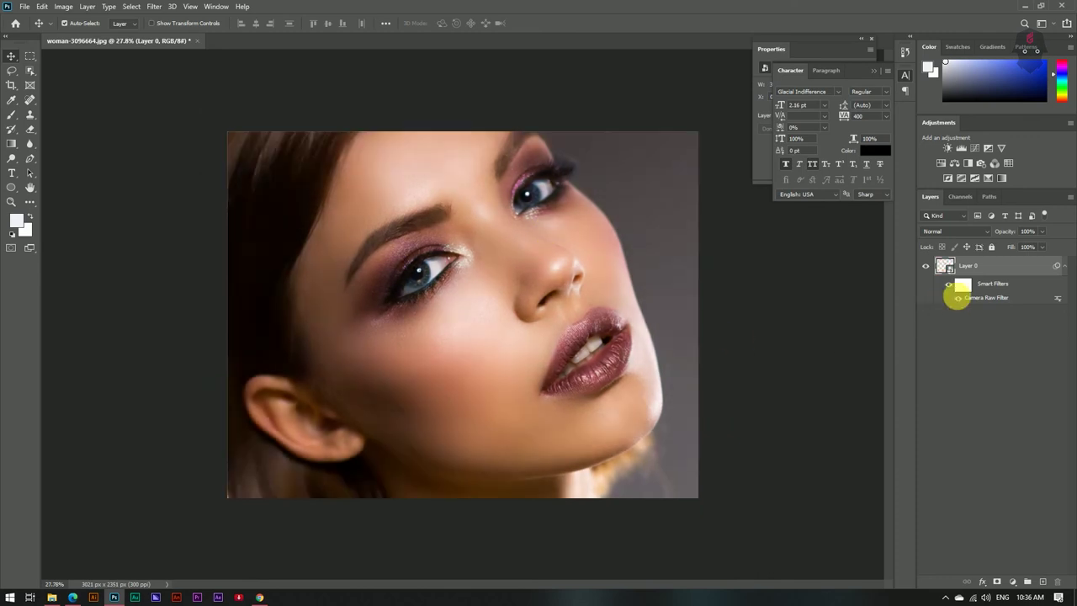
{"action": "left_click", "coordinate": [959, 299]}
{"action": "left_click", "coordinate": [958, 298]}
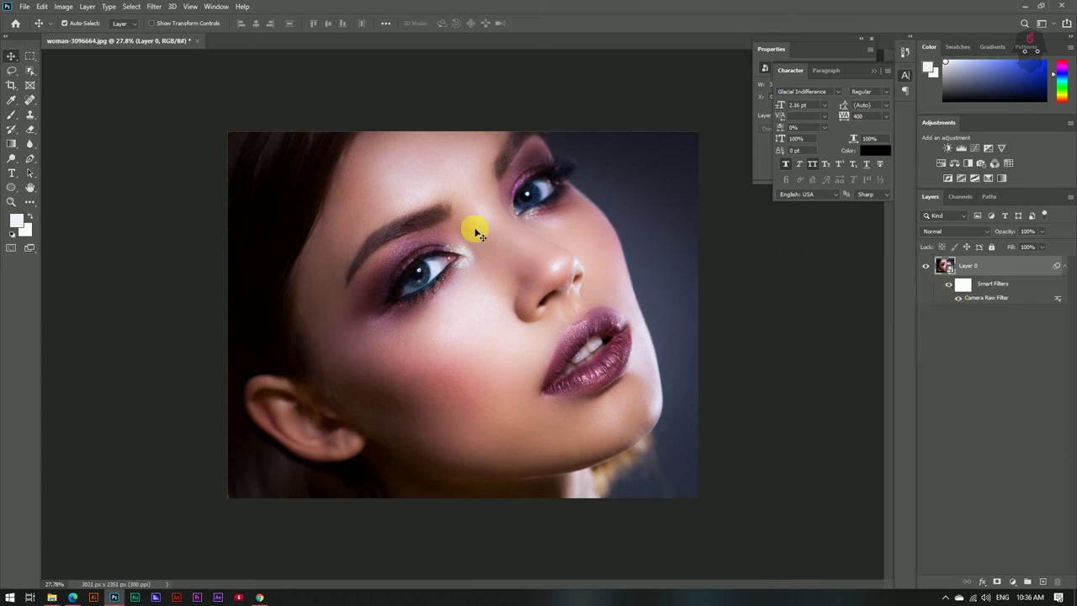
{"action": "left_click", "coordinate": [24, 7]}
{"action": "mouse_move", "coordinate": [50, 169]}
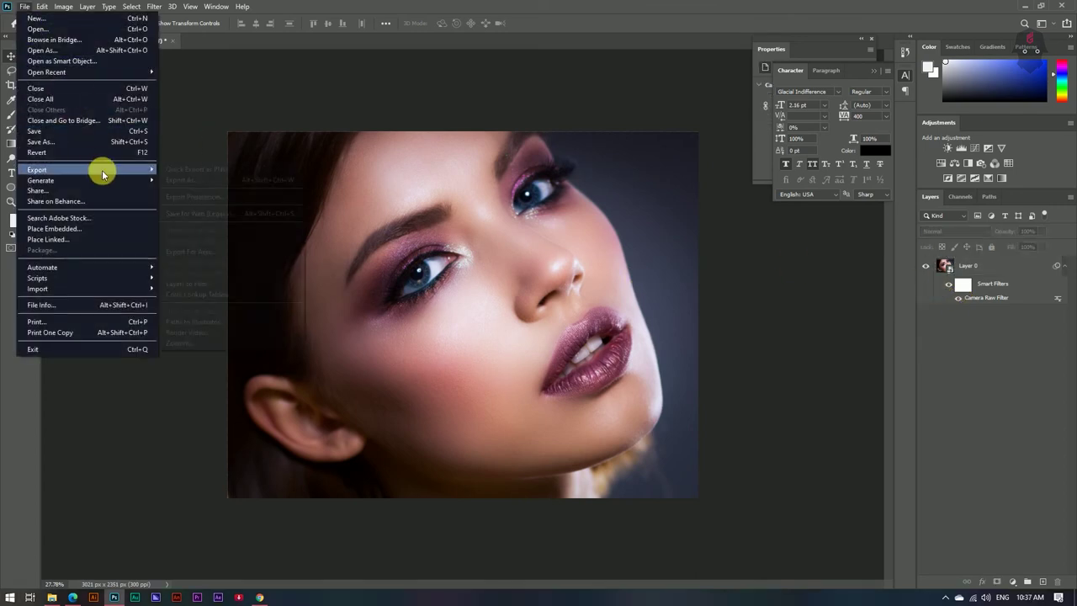
- Set Export As to JPG at 100% quality, 3021×2351 px, and start the export
{"action": "left_click", "coordinate": [241, 179]}
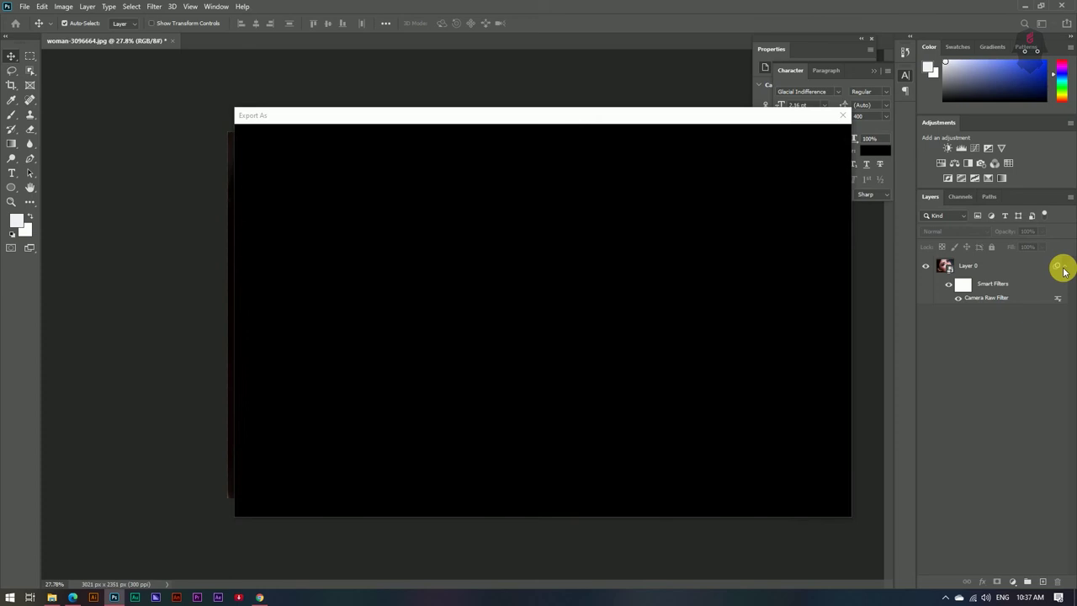
{"action": "key", "text": "Return"}
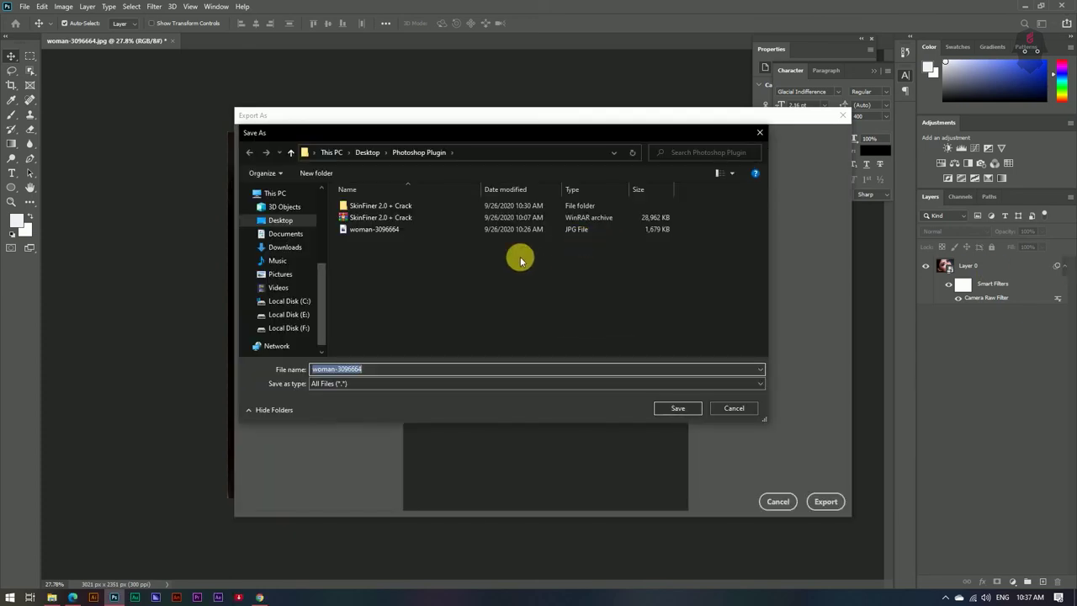
{"action": "left_click", "coordinate": [755, 133]}
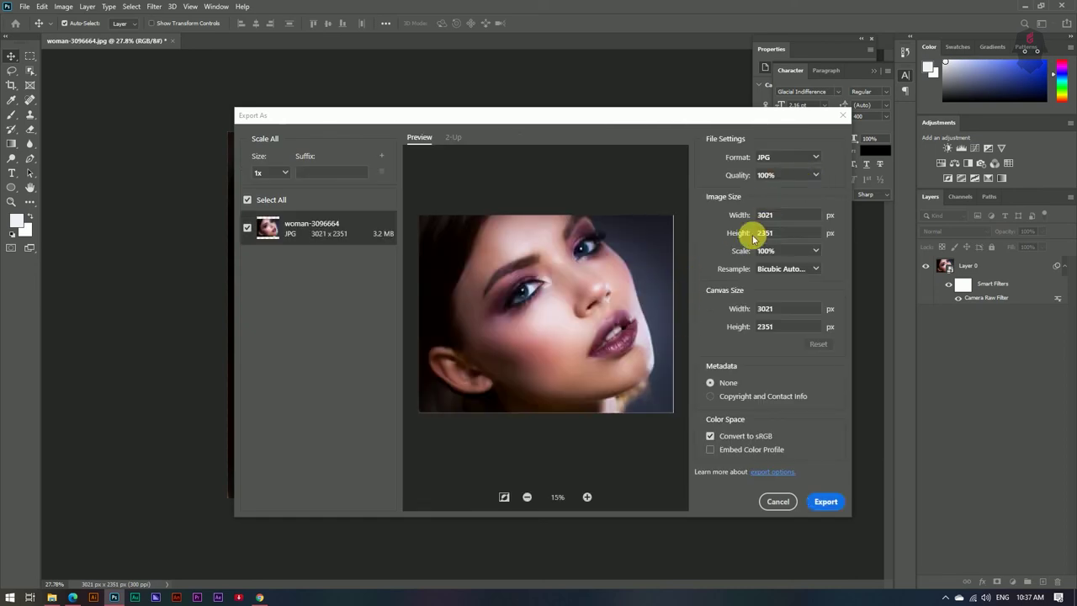
{"action": "left_click", "coordinate": [823, 505]}
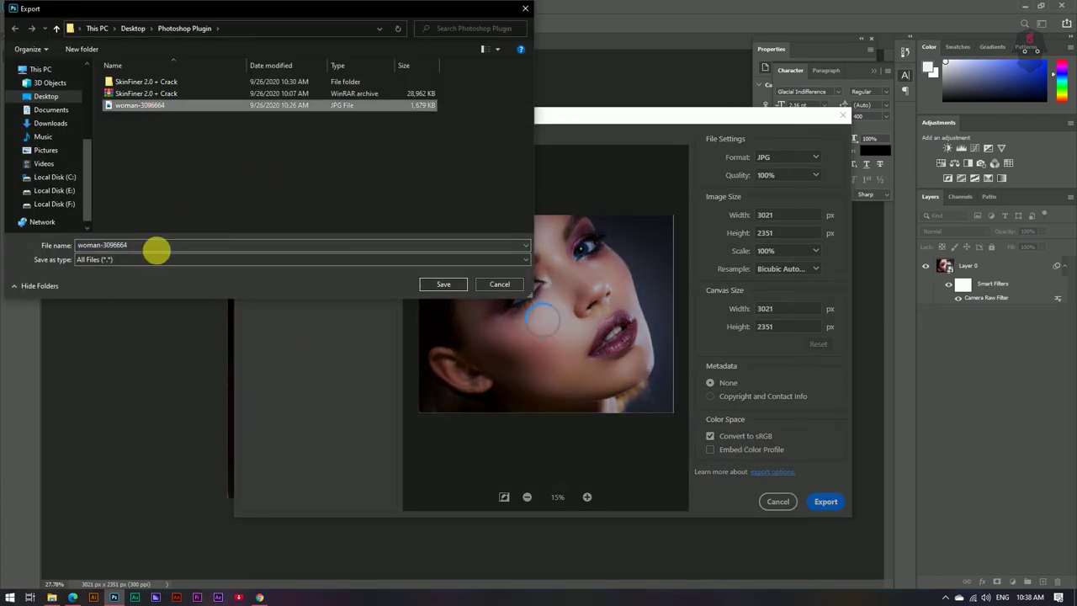
- Save the export as 'Final Result' JPG in the Photoshop Plugin folder
{"action": "double_click", "coordinate": [144, 245]}
{"action": "type", "text": "Final Result"}
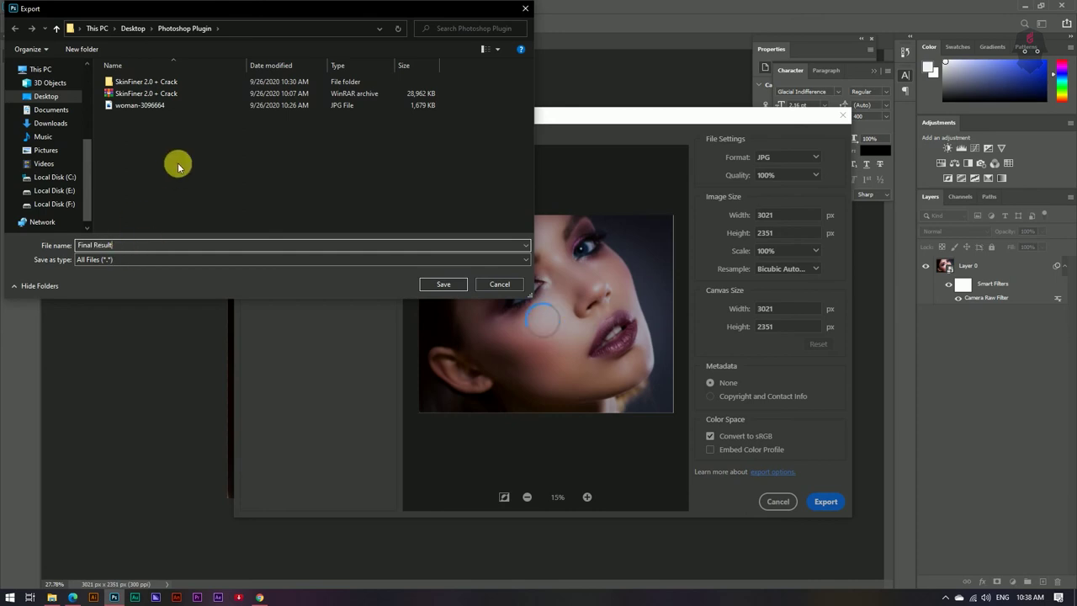
{"action": "left_click", "coordinate": [234, 265]}
{"action": "left_click", "coordinate": [234, 271]}
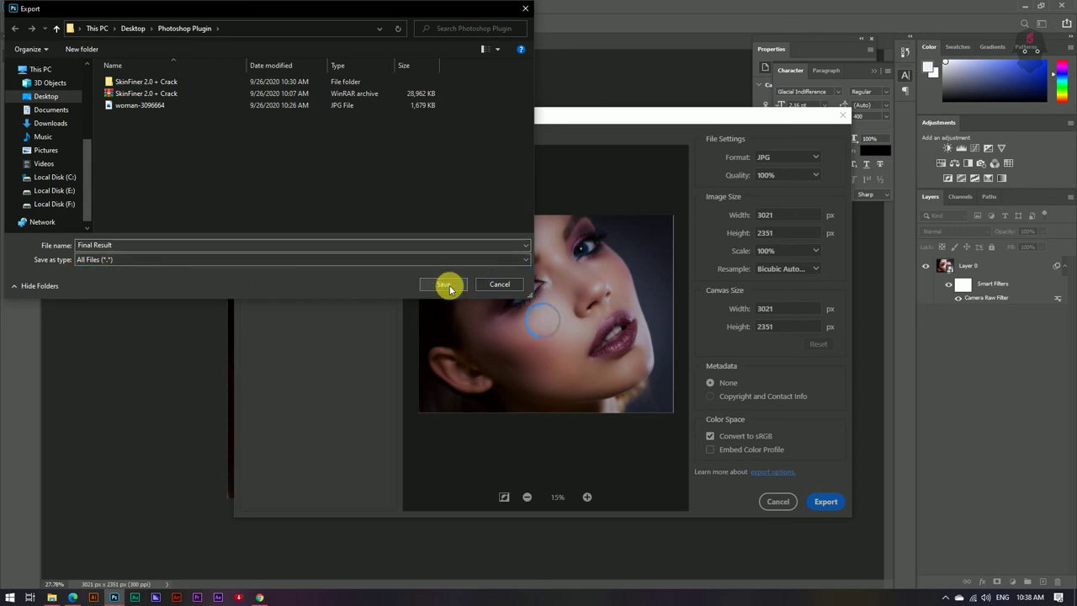
{"action": "left_click", "coordinate": [448, 286]}
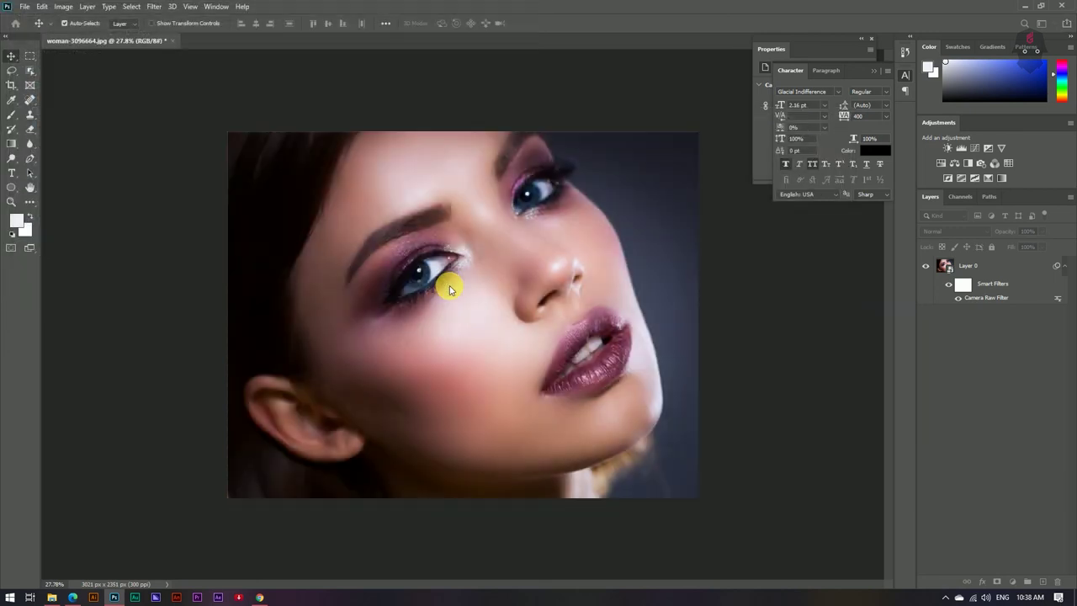
- Refresh the Photoshop Plugin folder and open Final Result in Photos
{"action": "left_click", "coordinate": [54, 596]}
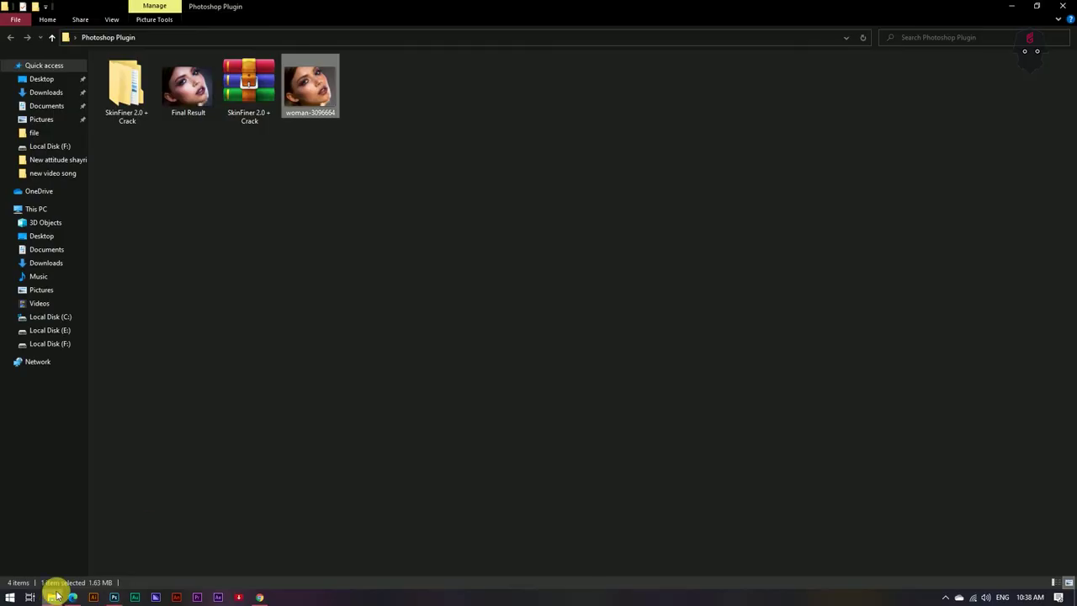
{"action": "right_click", "coordinate": [265, 233]}
{"action": "left_click", "coordinate": [308, 278]}
{"action": "left_click", "coordinate": [188, 98]}
{"action": "double_click", "coordinate": [188, 98]}
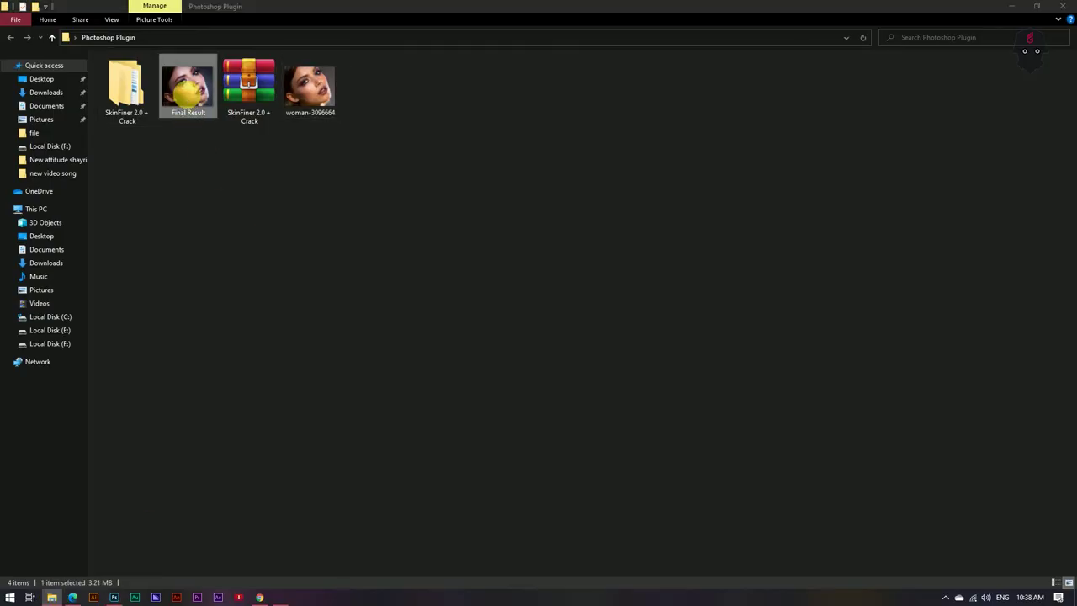
- Snap the Final Result viewer to the left half with Photoshop on the right
{"action": "left_click", "coordinate": [1037, 9]}
{"action": "left_click_drag", "start_coordinate": [661, 53], "coordinate": [26, 163]}
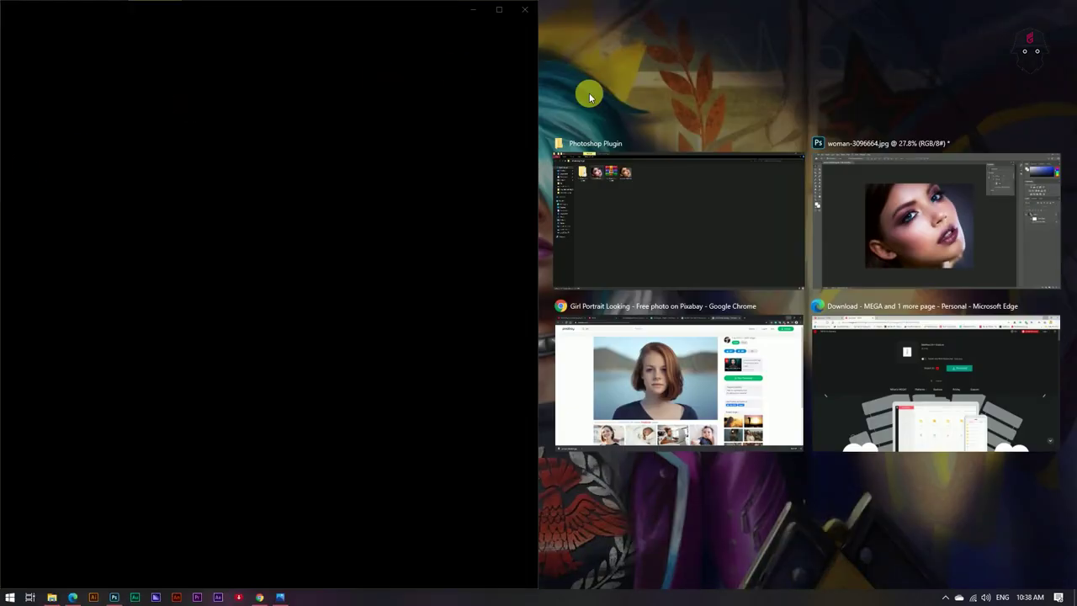
{"action": "left_click", "coordinate": [884, 217]}
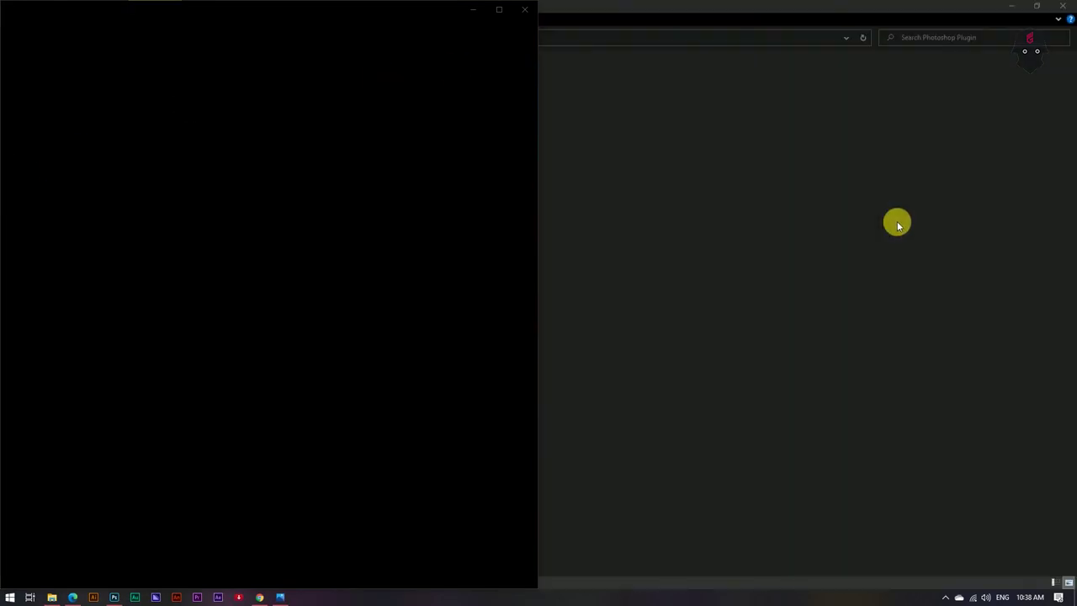
- Open the original woman-3096664 image in Photos beside Final Result
{"action": "left_click", "coordinate": [1024, 7]}
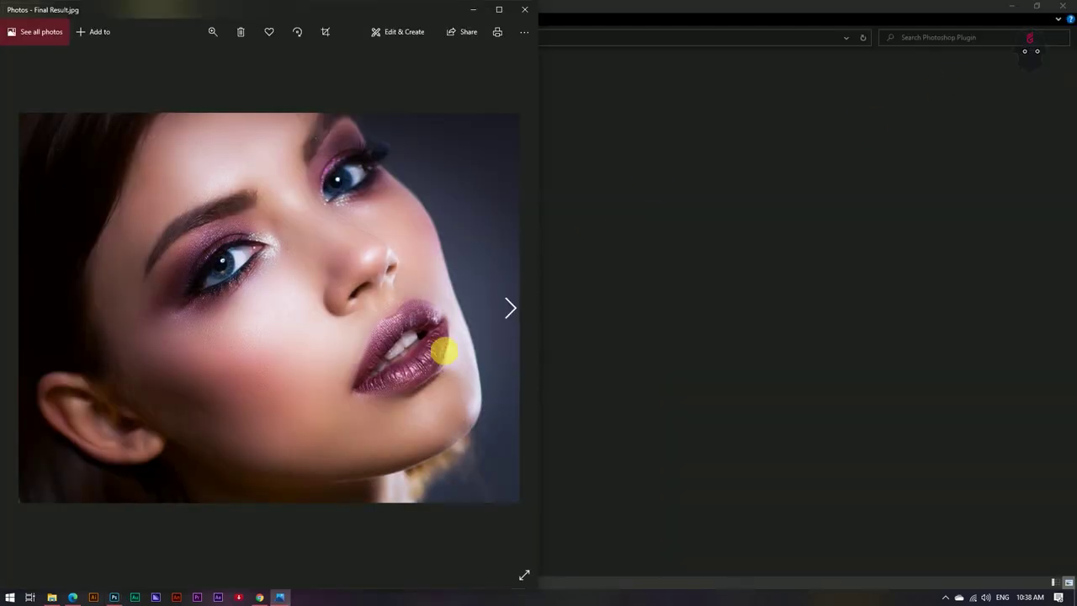
{"action": "left_click", "coordinate": [729, 226]}
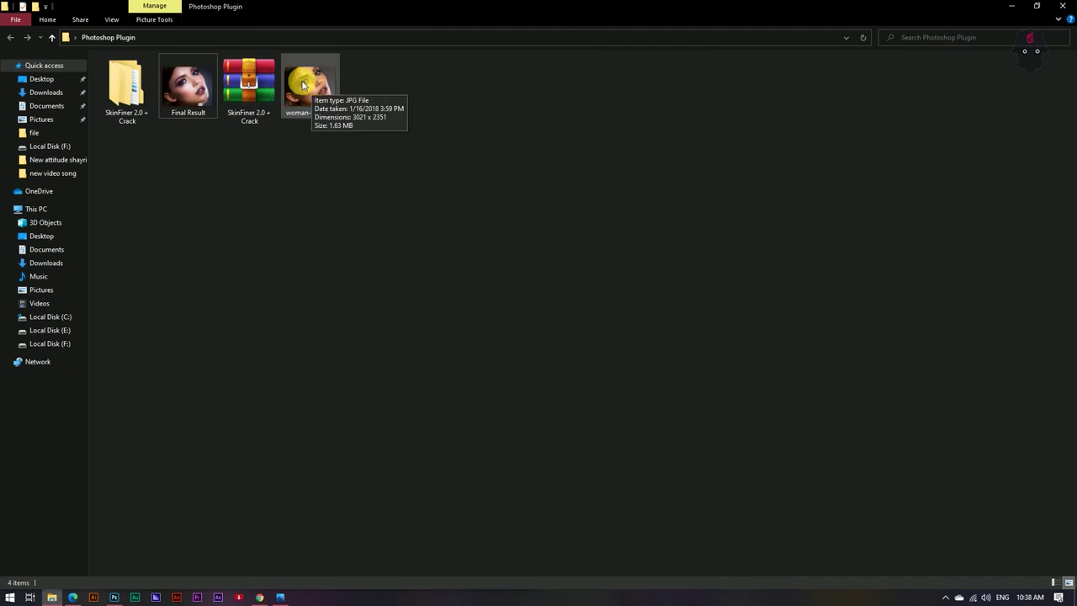
{"action": "left_click", "coordinate": [303, 84]}
{"action": "double_click", "coordinate": [303, 84]}
{"action": "mouse_move", "coordinate": [630, 8]}
{"action": "left_mouse_down"}
{"action": "mouse_move", "coordinate": [255, 101]}
{"action": "mouse_move", "coordinate": [1076, 58]}
{"action": "left_mouse_up"}
{"action": "left_click", "coordinate": [423, 113]}
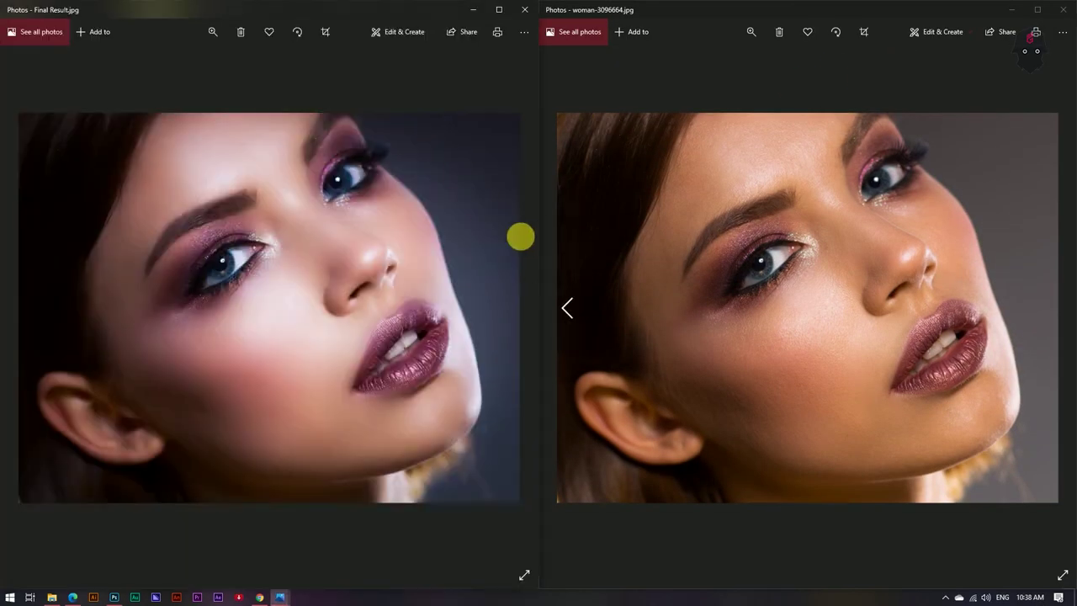
- Step the left viewer to the original image and back to Final Result
{"action": "left_click", "coordinate": [658, 569]}
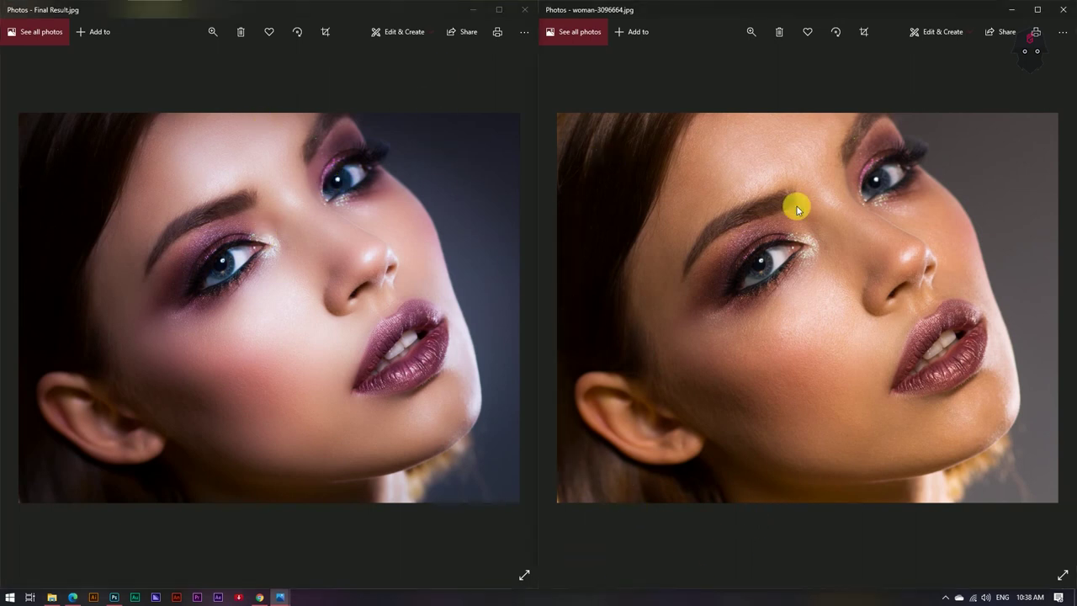
{"action": "left_click", "coordinate": [526, 245]}
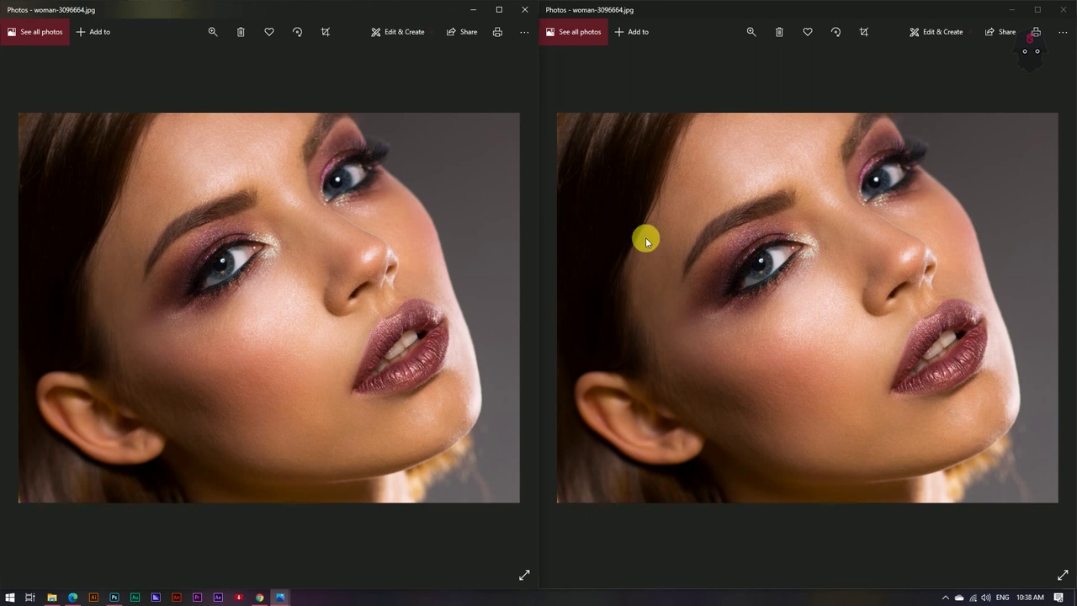
{"action": "scroll", "coordinate": [457, 300], "scroll_direction": "up", "scroll_amount": 3}
{"action": "scroll", "coordinate": [349, 307], "scroll_direction": "down", "scroll_amount": 2}
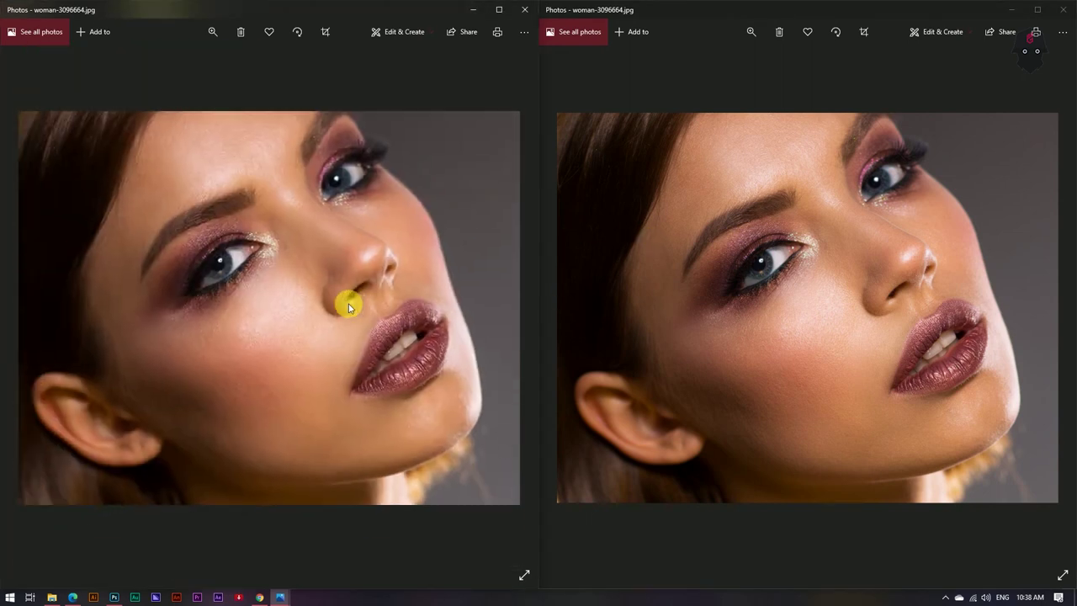
{"action": "left_click", "coordinate": [18, 305]}
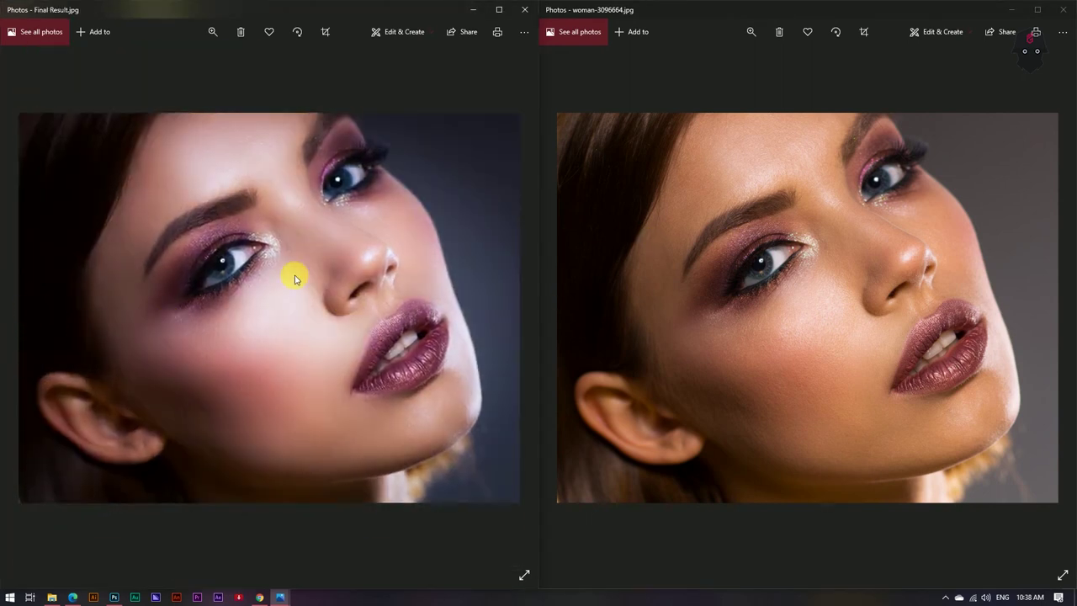
- Zoom both photos to an eye-and-nose close-up to compare, then close both viewers
{"action": "left_click", "coordinate": [213, 31]}
{"action": "left_click_drag", "start_coordinate": [211, 53], "coordinate": [166, 62]}
{"action": "left_click", "coordinate": [751, 31]}
{"action": "mouse_move", "coordinate": [692, 61]}
{"action": "left_mouse_down"}
{"action": "mouse_move", "coordinate": [716, 62]}
{"action": "mouse_move", "coordinate": [705, 62]}
{"action": "left_mouse_up"}
{"action": "scroll", "coordinate": [813, 245], "scroll_direction": "down", "scroll_amount": 3}
{"action": "scroll", "coordinate": [809, 343], "scroll_direction": "up", "scroll_amount": 3}
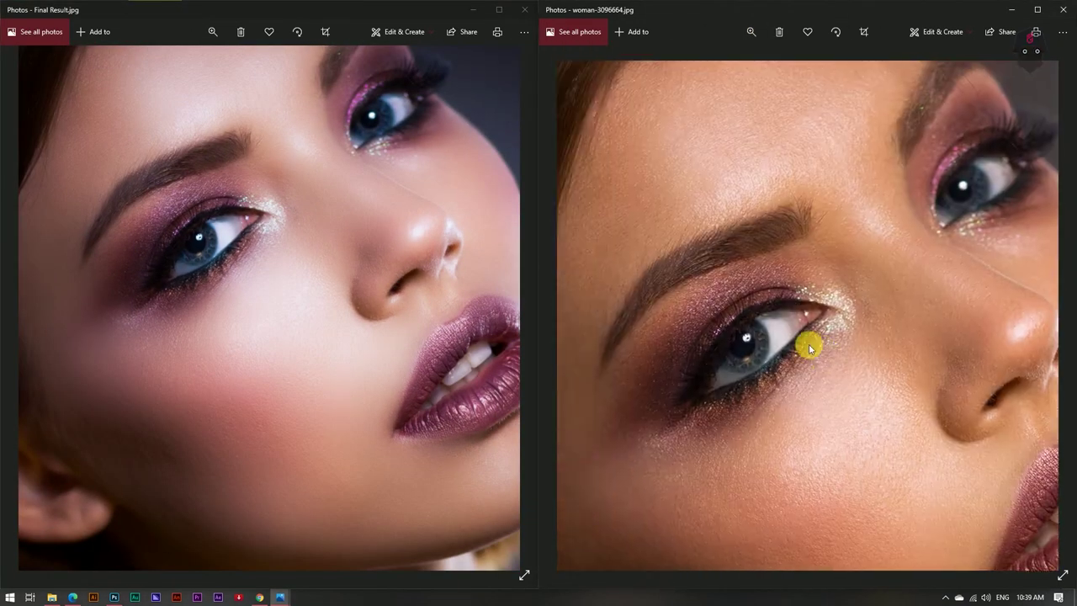
{"action": "left_click_drag", "start_coordinate": [809, 343], "coordinate": [729, 196]}
{"action": "scroll", "coordinate": [255, 253], "scroll_direction": "down", "scroll_amount": 2}
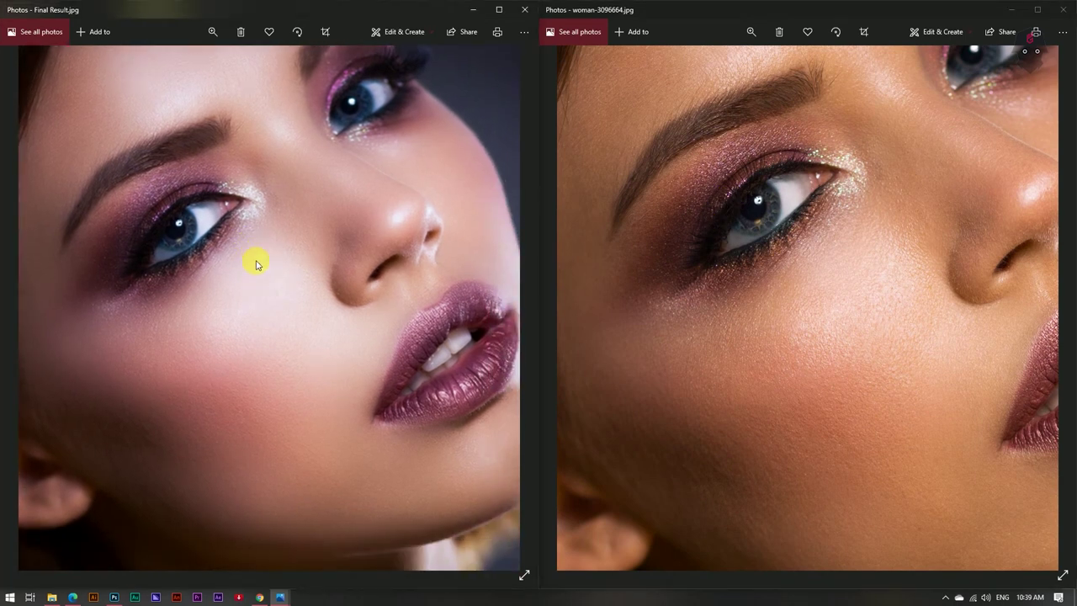
{"action": "scroll", "coordinate": [277, 244], "scroll_direction": "up", "scroll_amount": 2}
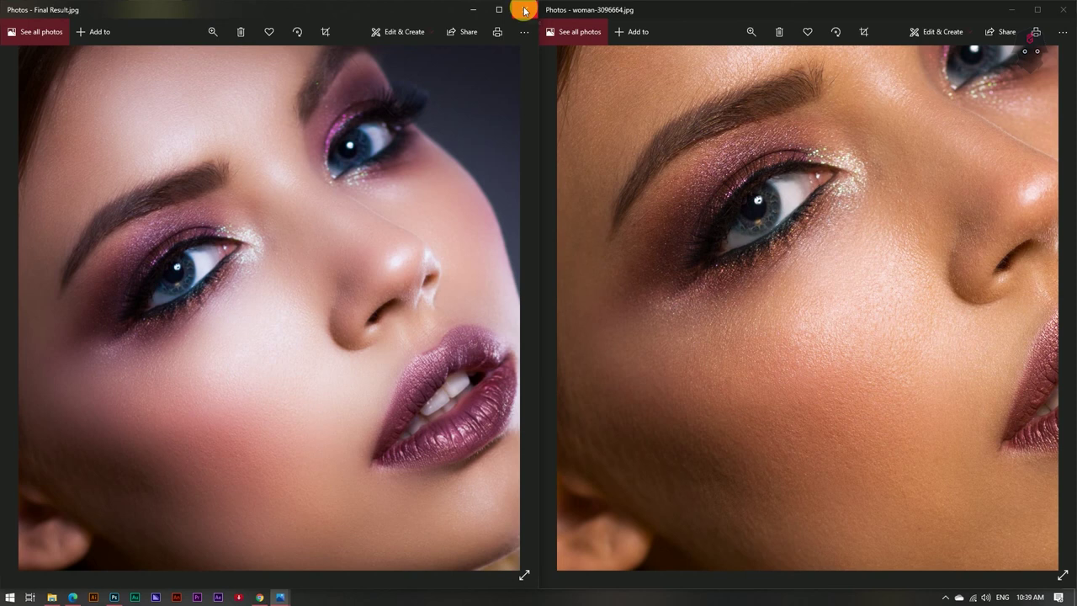
{"action": "left_click", "coordinate": [524, 10]}
{"action": "left_click", "coordinate": [1063, 10]}
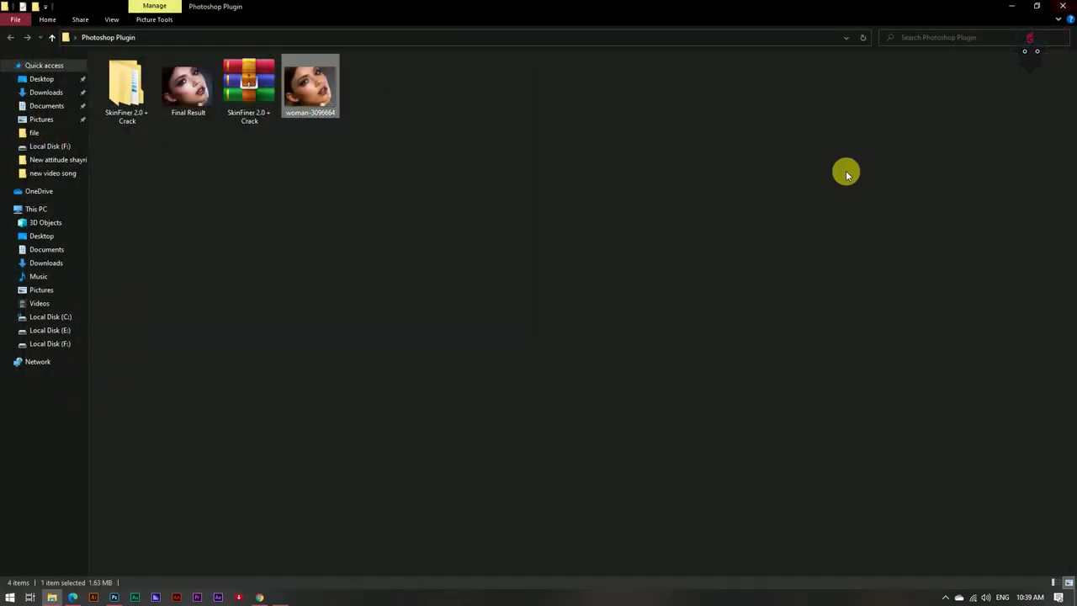